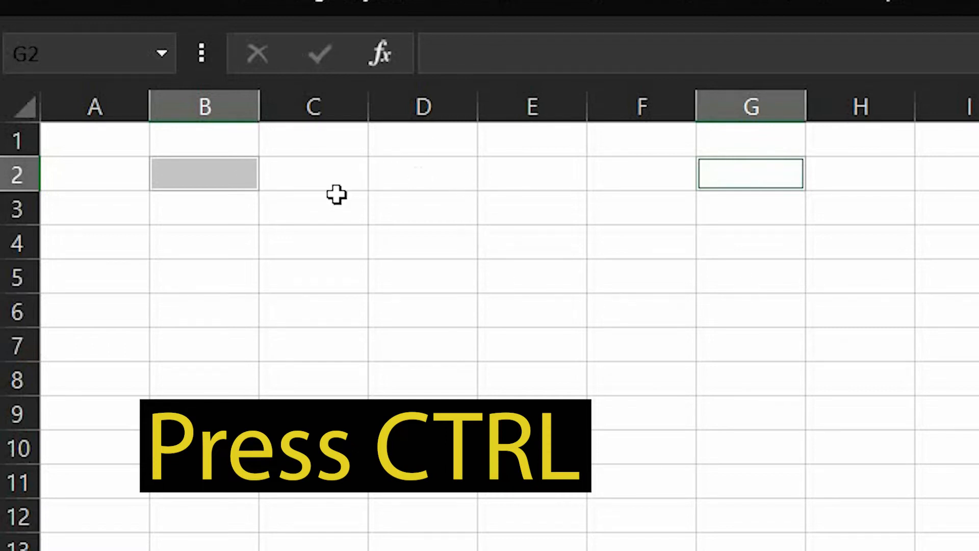
Select the non-adjacent cells B2 and G2 together
{"action": "left_click_drag", "start_coordinate": [352, 300], "coordinate": [405, 382]}
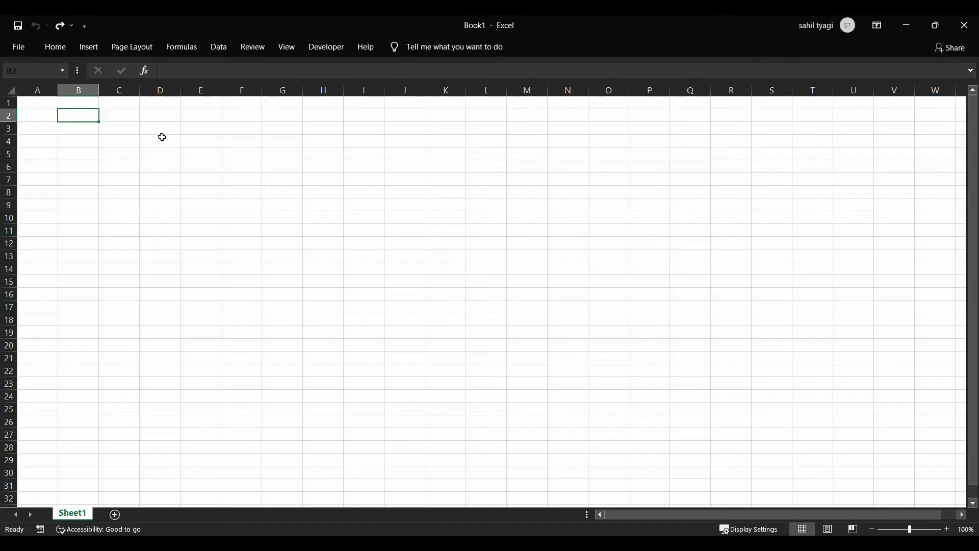
{"action": "left_click", "coordinate": [288, 119], "text": "ctrl"}
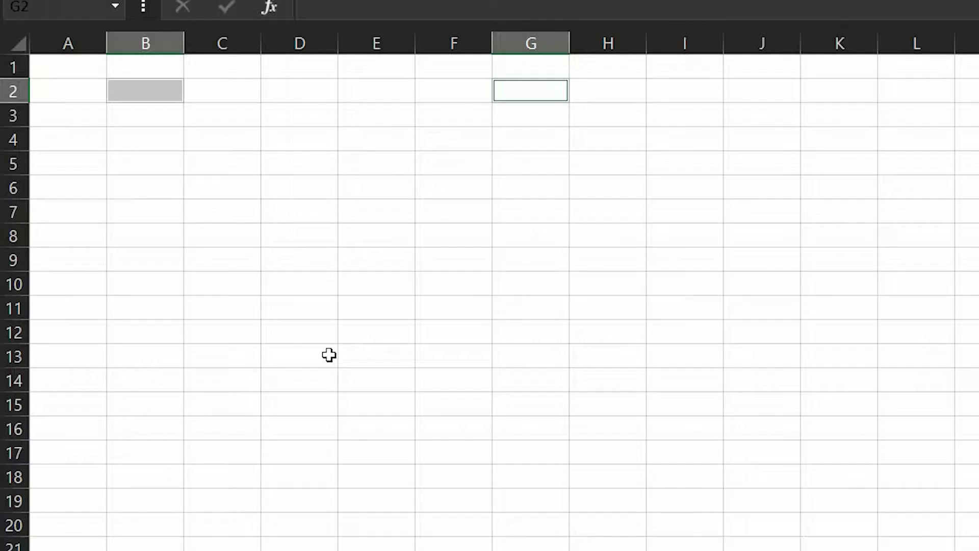
{"action": "key", "text": "ctrl+c"}
{"action": "key", "text": "alt+h"}
{"action": "key", "text": "h"}
{"action": "key", "text": "Return"}
{"action": "key", "text": "ctrl+minus"}
{"action": "key", "text": "Return"}
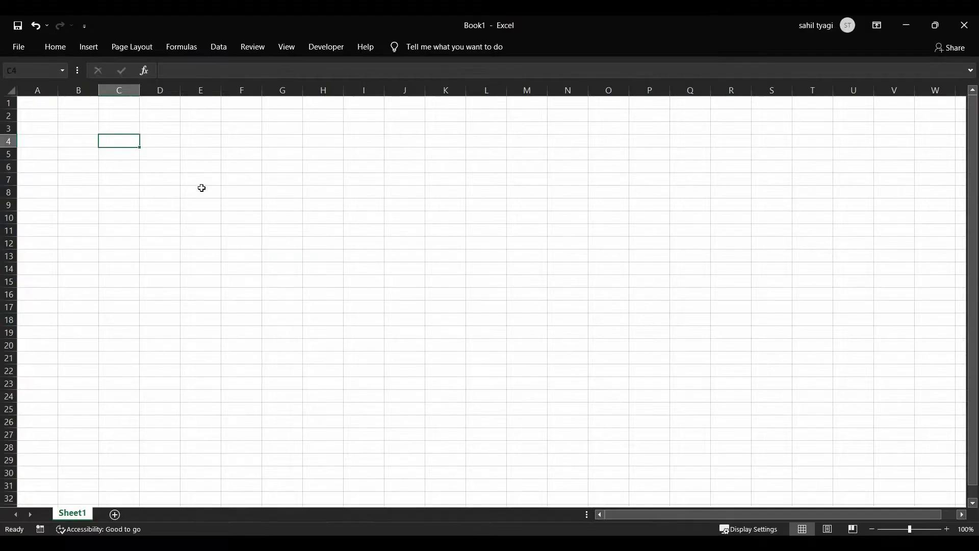
Move the active cell three columns across and two rows down from C4 to F6
{"action": "key", "text": "Right"}
{"action": "key", "text": "Right"}
{"action": "key", "text": "Right"}
{"action": "key", "text": "Down"}
{"action": "key", "text": "Down"}
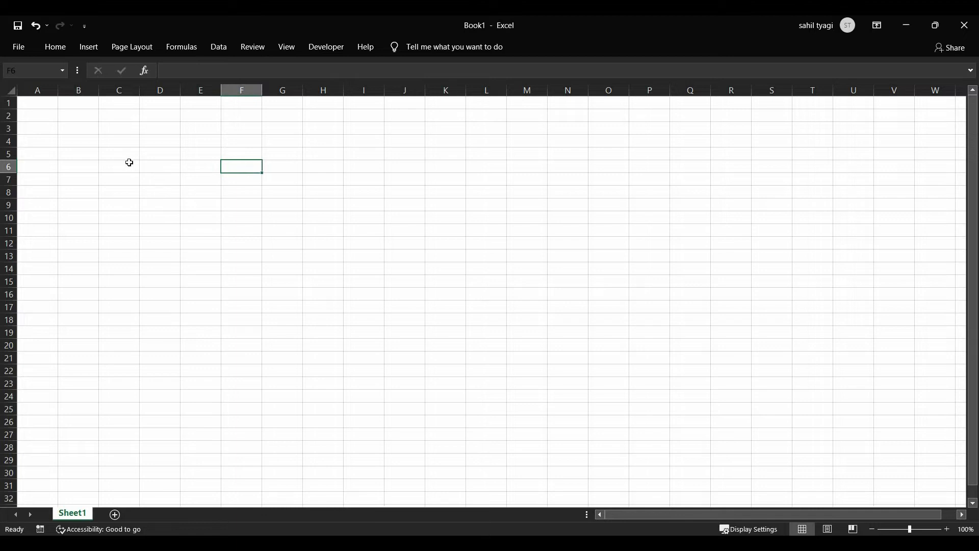
Try to copy the non-adjacent cells C5 and E8 as one selection
{"action": "key", "text": "Left"}
{"action": "key", "text": "Left"}
{"action": "key", "text": "Left"}
{"action": "key", "text": "Up"}
{"action": "left_click", "coordinate": [200, 192], "text": "ctrl"}
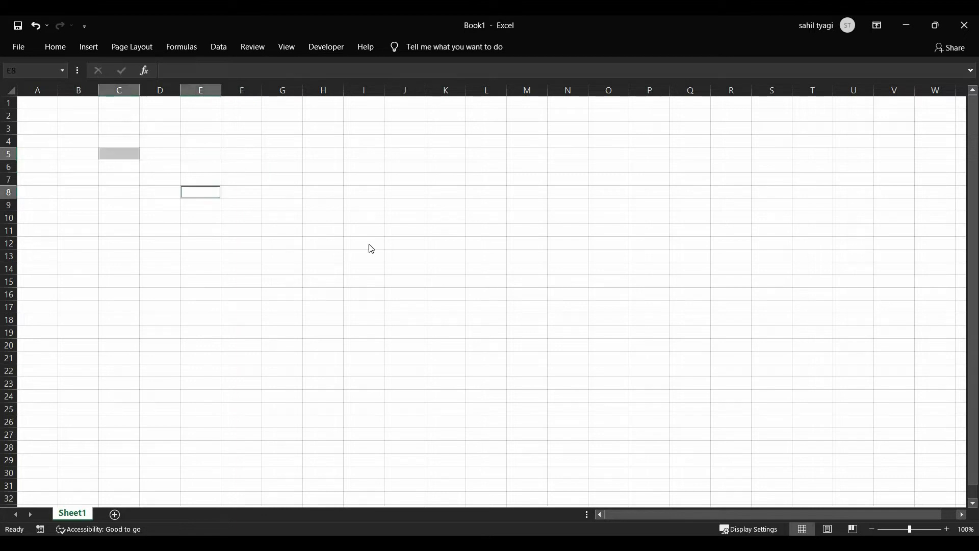
{"action": "key", "text": "ctrl+c"}
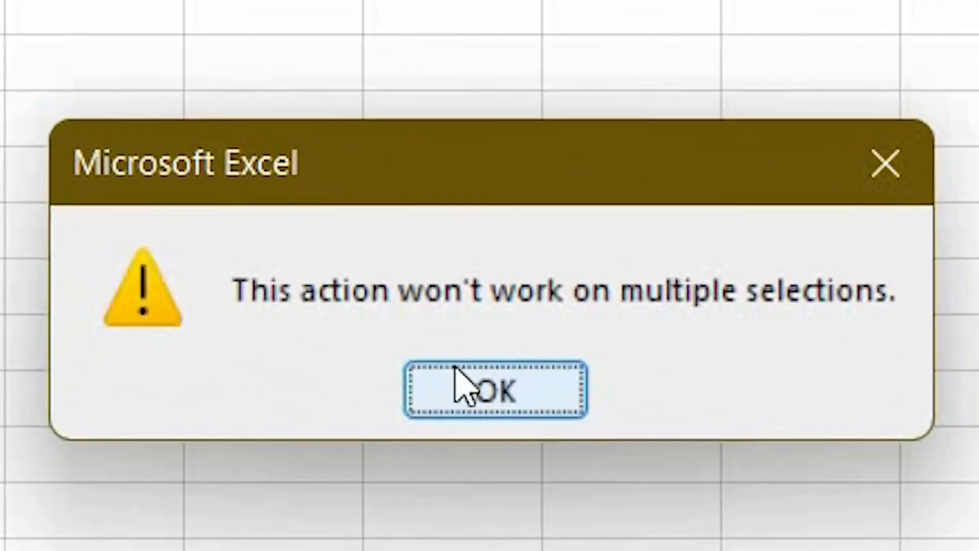
{"action": "left_click", "coordinate": [554, 396]}
Select the non-adjacent columns B, E, H and L together, and clear the selection by choosing cell D7
{"action": "left_click", "coordinate": [65, 47]}
{"action": "left_click", "coordinate": [206, 99]}
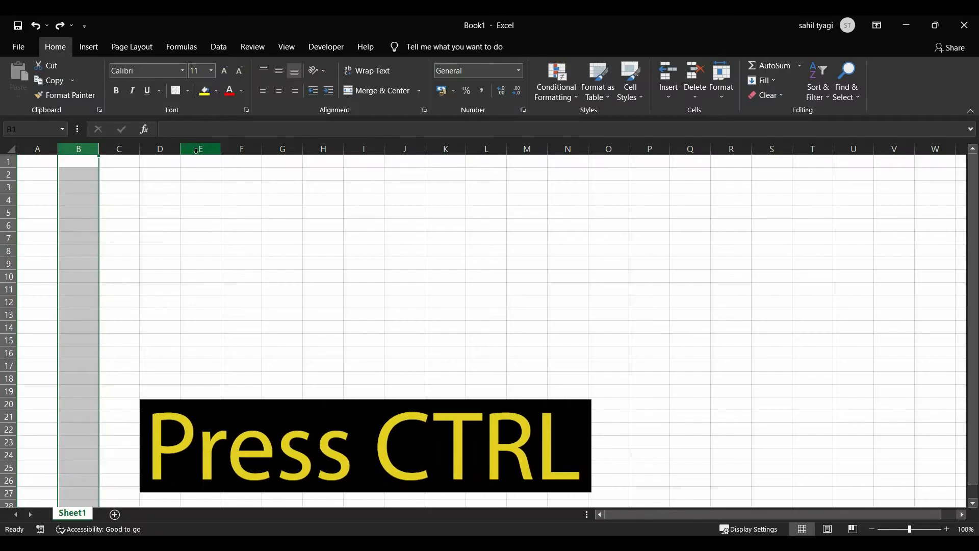
{"action": "left_click", "coordinate": [201, 149], "text": "ctrl"}
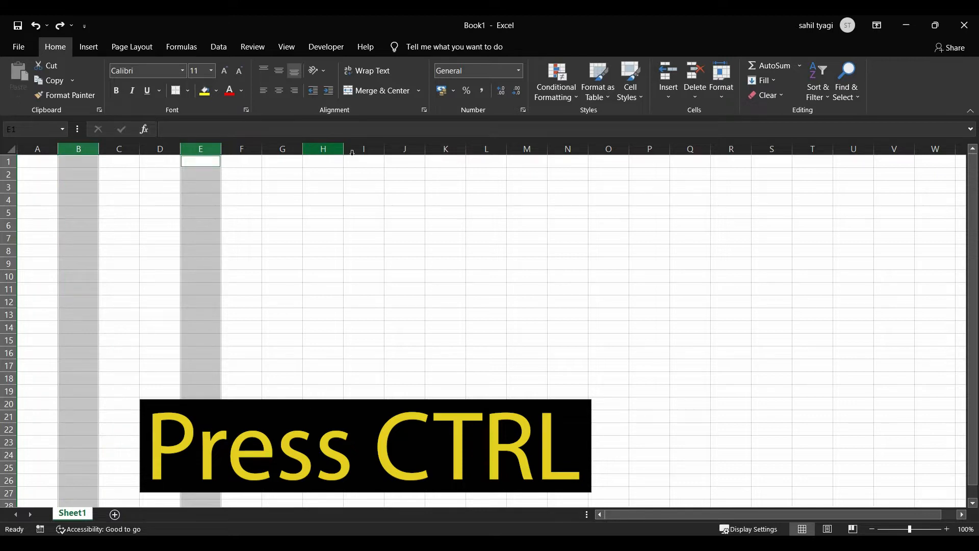
{"action": "left_click", "coordinate": [323, 148], "text": "ctrl"}
{"action": "left_click", "coordinate": [486, 148], "text": "ctrl"}
{"action": "left_click", "coordinate": [160, 238]}
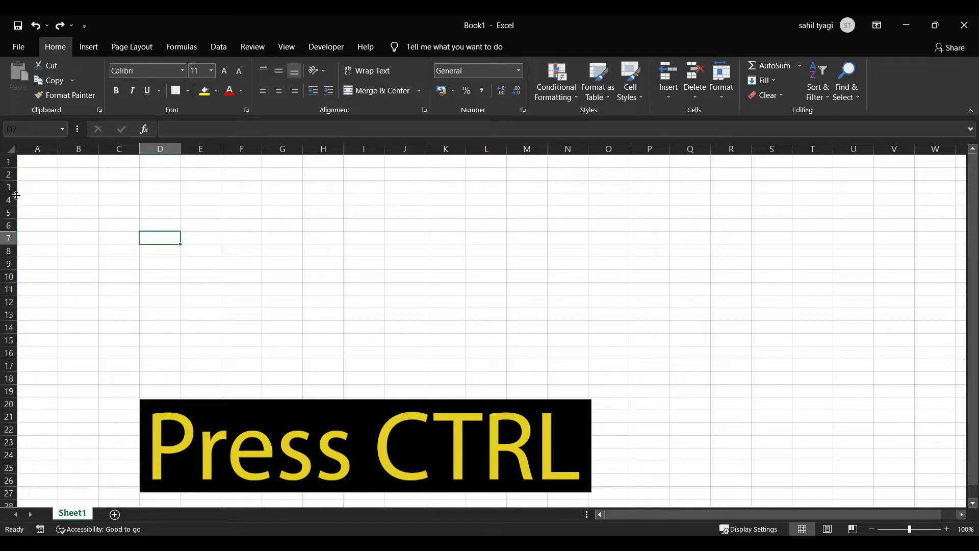
Select the non-adjacent rows 3, 7 and 12 together, and clear the selection by choosing a single cell
{"action": "left_click", "coordinate": [8, 187]}
{"action": "left_click", "coordinate": [8, 238], "text": "ctrl"}
{"action": "left_click", "coordinate": [5, 303], "text": "ctrl"}
{"action": "left_click", "coordinate": [85, 351]}
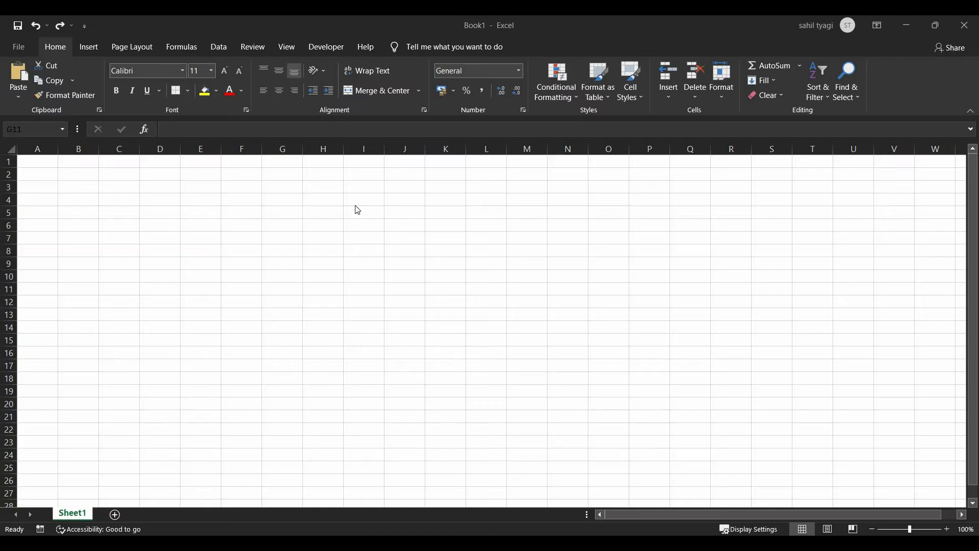
Select the entire column G from cell G11 and the entire row 8 from cell I8
{"action": "left_click", "coordinate": [322, 236]}
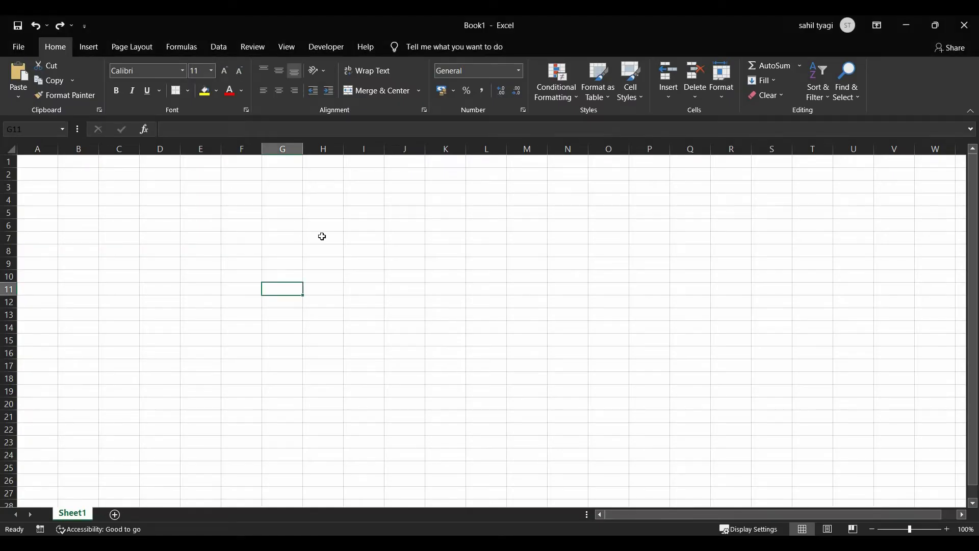
{"action": "key", "text": "ctrl+space"}
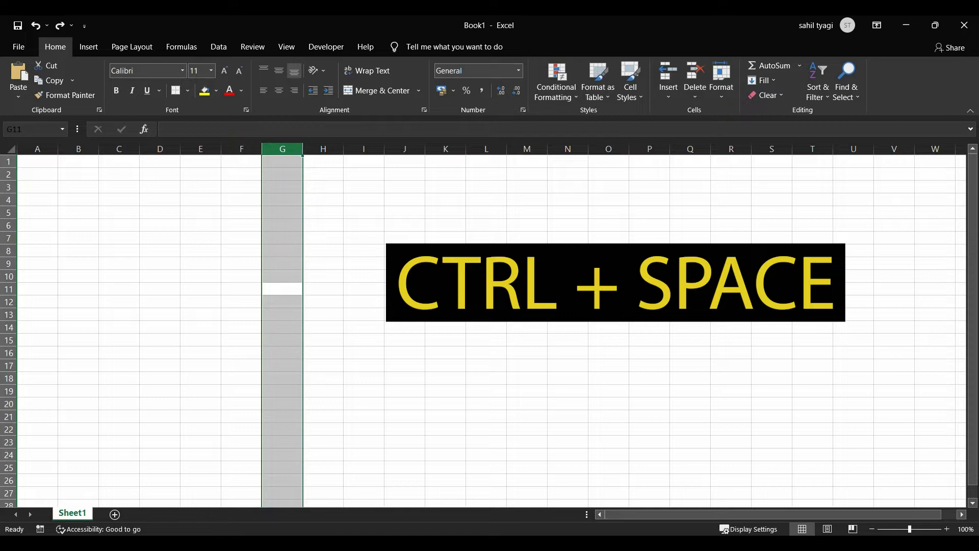
{"action": "left_click", "coordinate": [363, 250]}
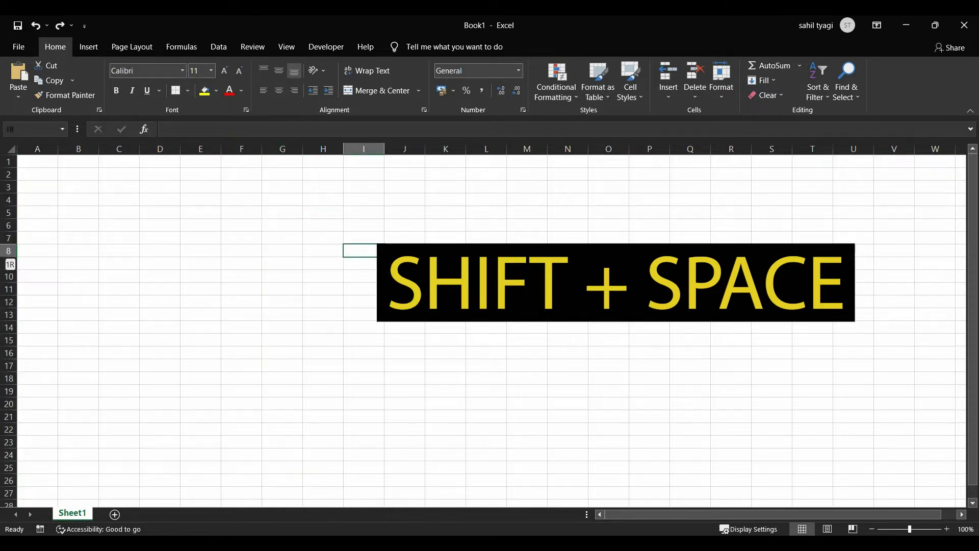
{"action": "key", "text": "shift+space"}
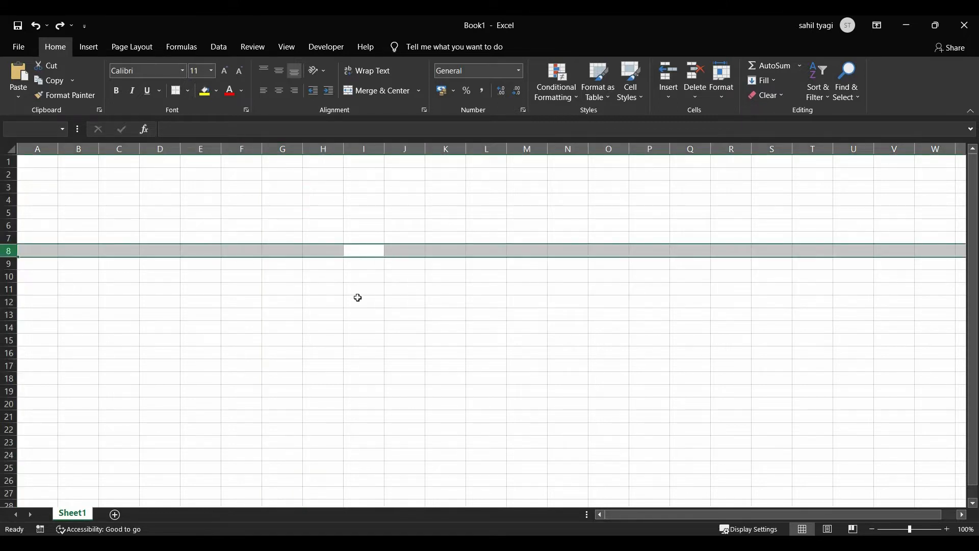
Select the entire column I from cell I12 and extend the selection across columns J to L
{"action": "left_click", "coordinate": [358, 298]}
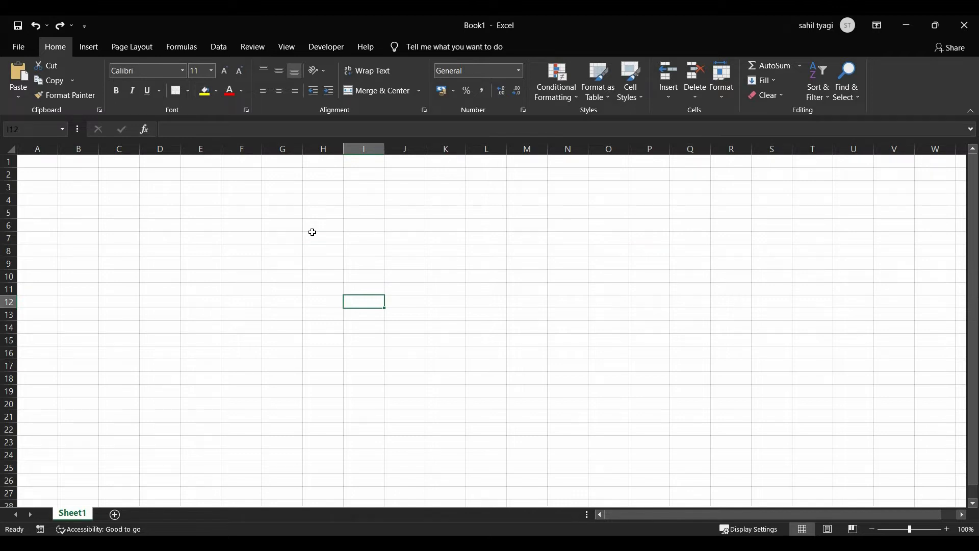
{"action": "key", "text": "ctrl+space"}
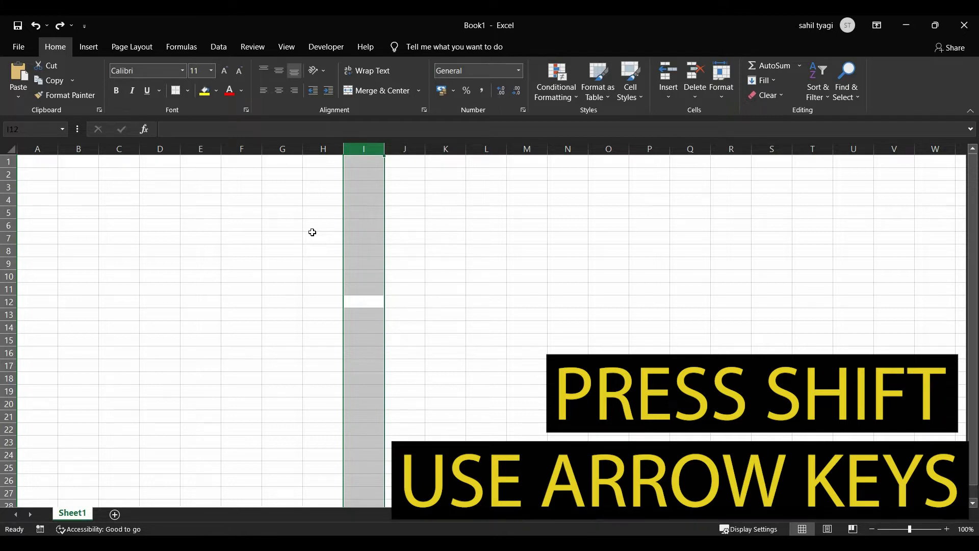
{"action": "key", "text": "shift+Right"}
{"action": "key", "text": "shift+Right"}
{"action": "key", "text": "shift+Right"}
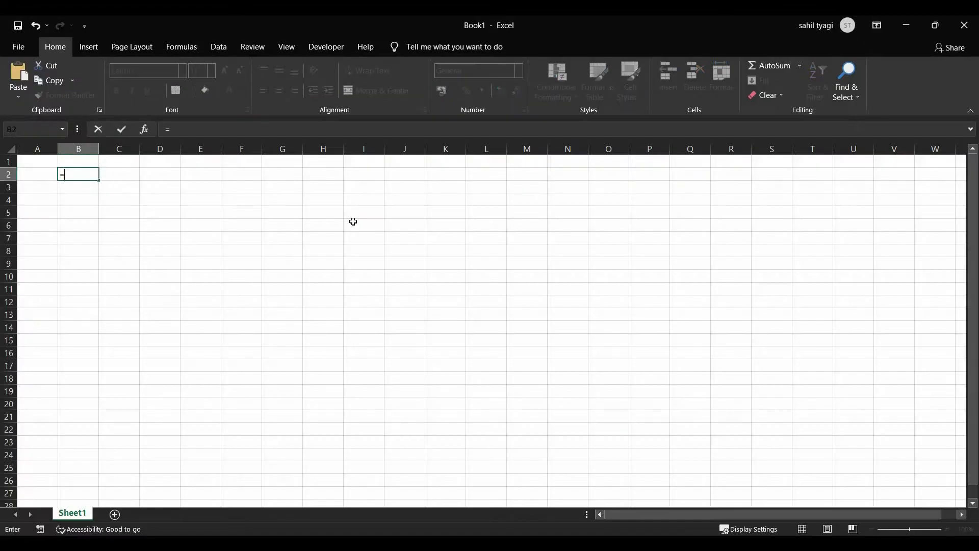
Fill the range B2:J20 with random numbers using =RANDBETWEEN(1,1000)
{"action": "type", "text": "=RANDBETWEEN(1,1000)"}
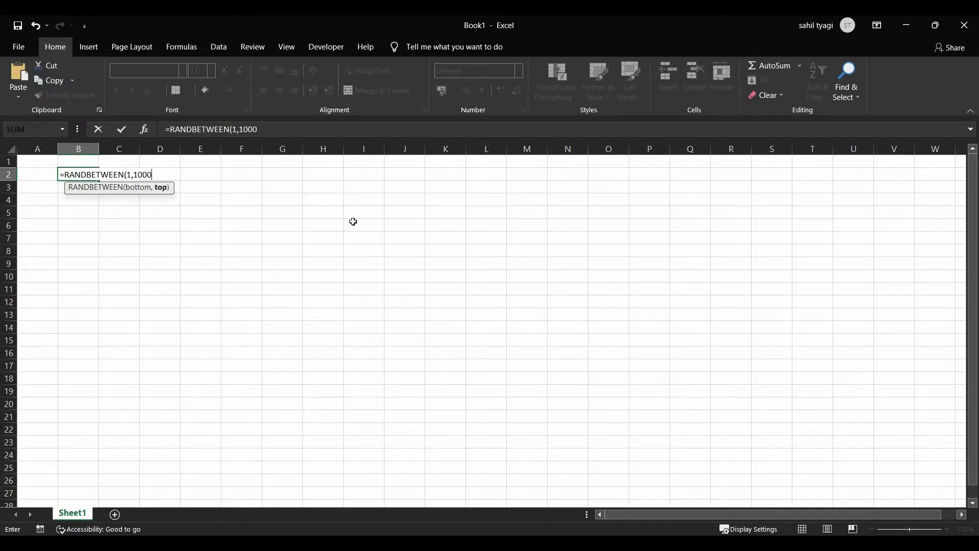
{"action": "key", "text": "ctrl+Return"}
{"action": "key", "text": "ctrl+a"}
{"action": "left_click", "coordinate": [79, 175]}
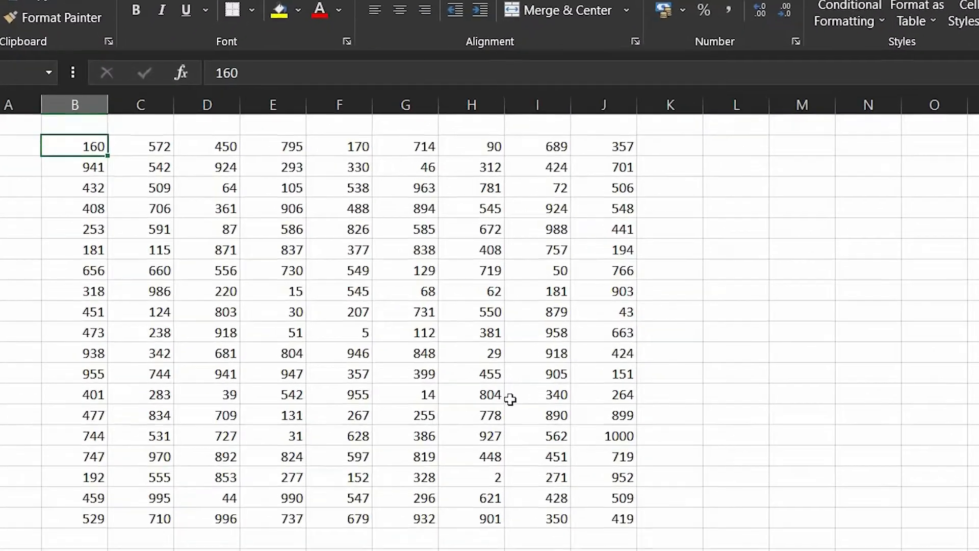
Select the whole data block around cell D5 and the entire worksheet from the empty cell R4
{"action": "left_click", "coordinate": [235, 207]}
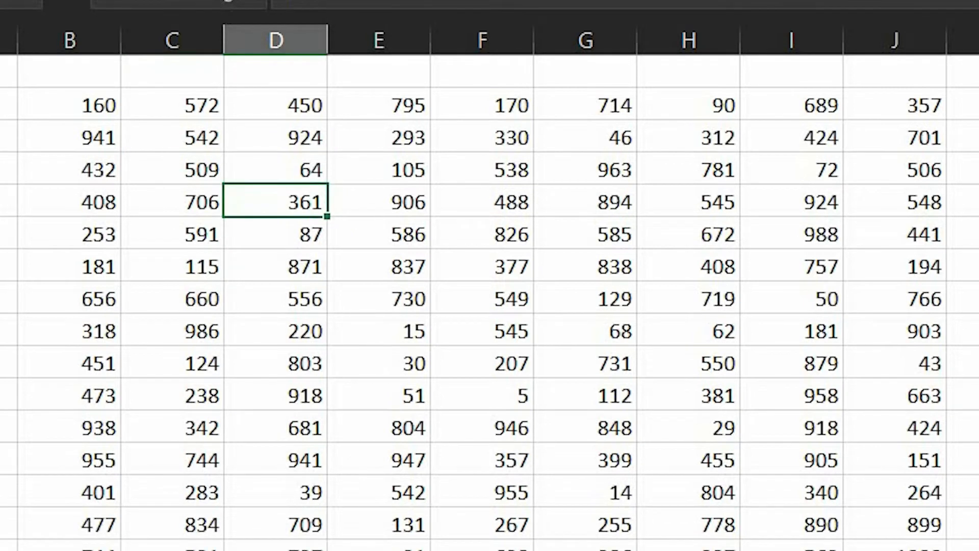
{"action": "key", "text": "ctrl+a"}
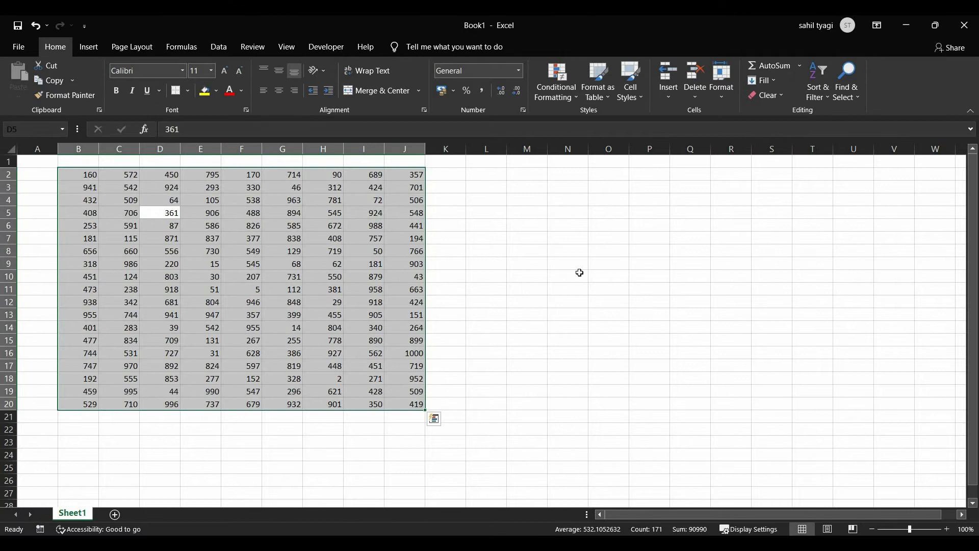
{"action": "key", "text": "ctrl+a"}
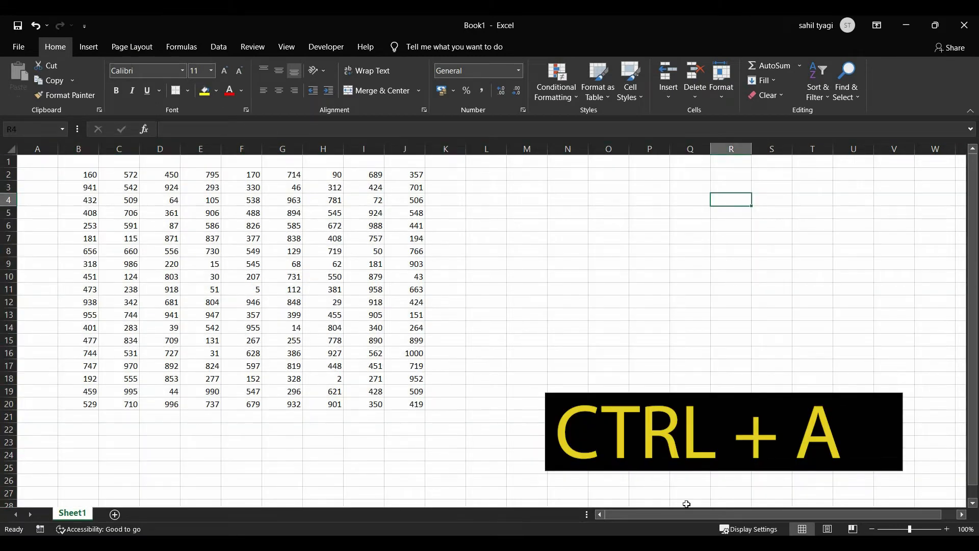
{"action": "key", "text": "ctrl+a"}
{"action": "left_click", "coordinate": [536, 337]}
Choose cell F7 inside the table and select the whole data block around it
{"action": "left_click", "coordinate": [304, 248]}
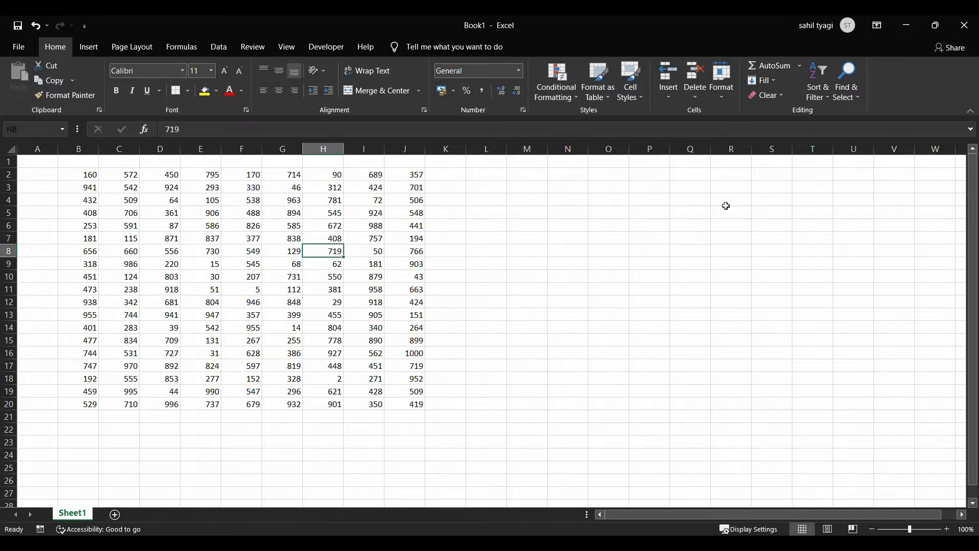
{"action": "left_click", "coordinate": [722, 188]}
{"action": "left_click", "coordinate": [232, 233]}
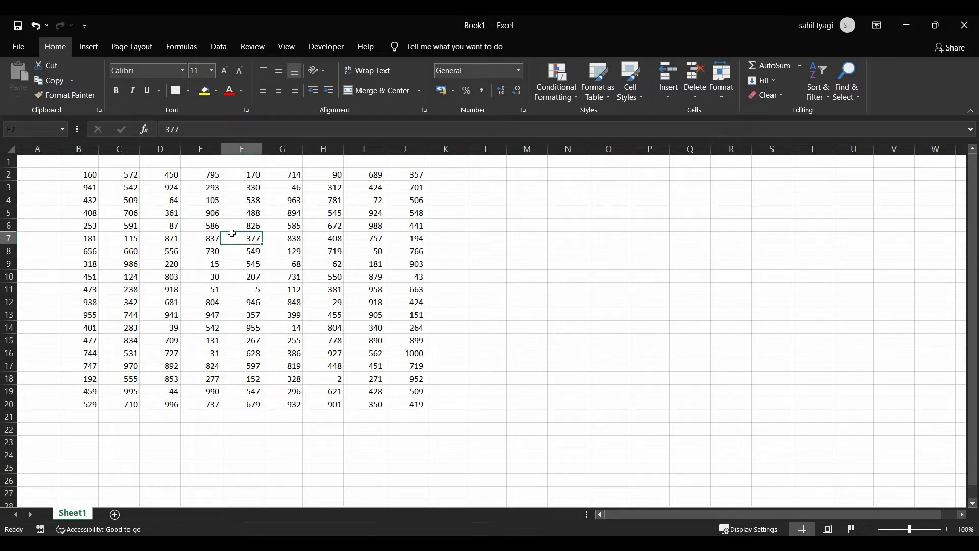
{"action": "key", "text": "ctrl+a"}
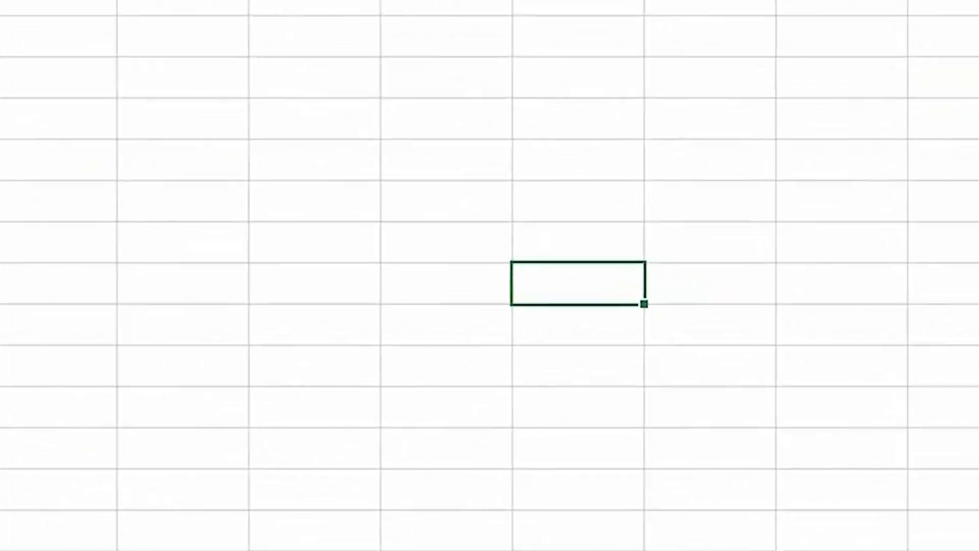
Jump to the first cell of row 12 and on to cell A1 of the sheet
{"action": "key", "text": "Home"}
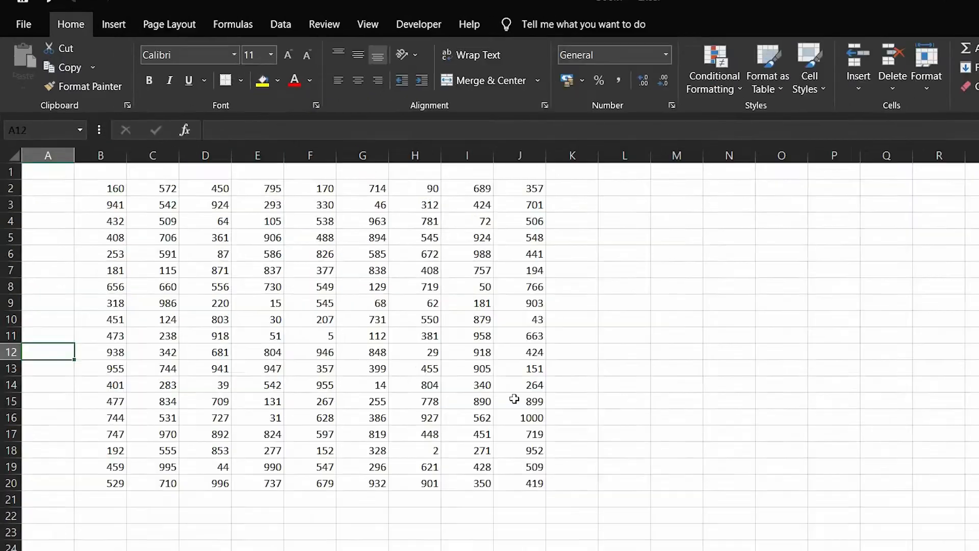
{"action": "key", "text": "ctrl+Home"}
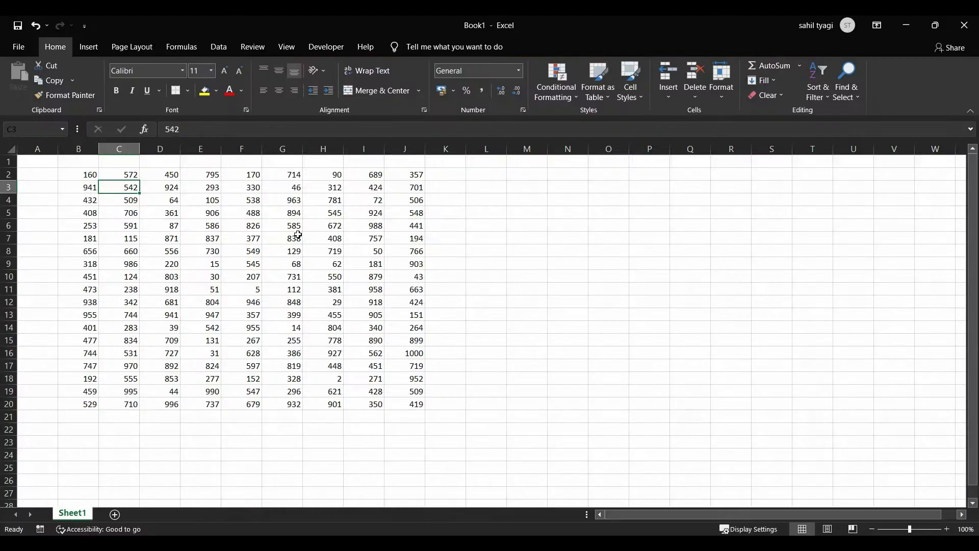
Jump from C3 to the data's right and bottom edges, and from E9 to the last used cell
{"action": "key", "text": "End"}
{"action": "key", "text": "Right"}
{"action": "key", "text": "End"}
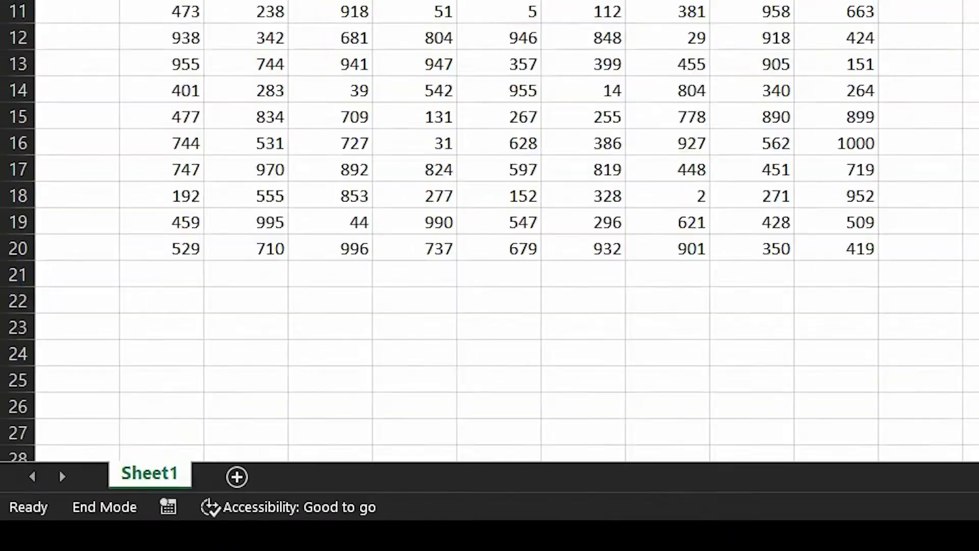
{"action": "key", "text": "Down"}
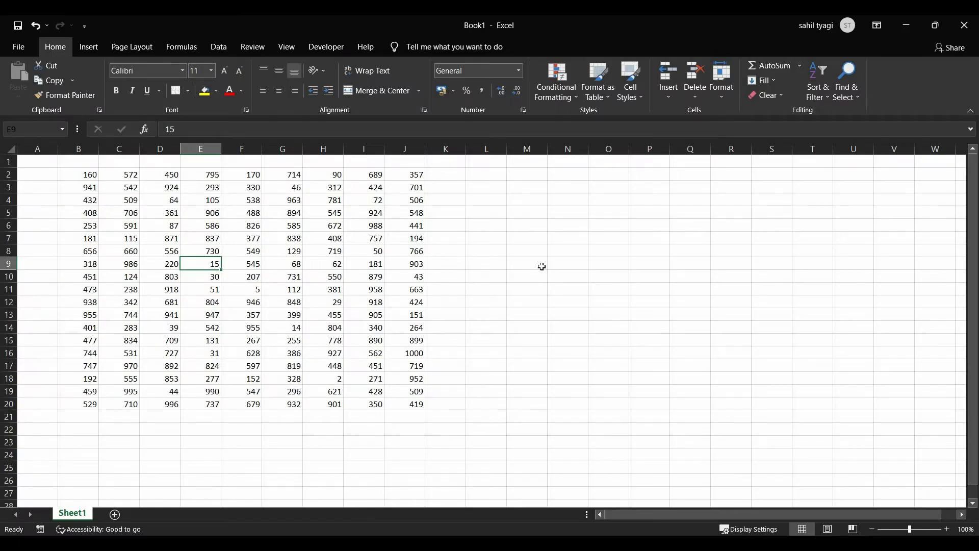
{"action": "key", "text": "ctrl+End"}
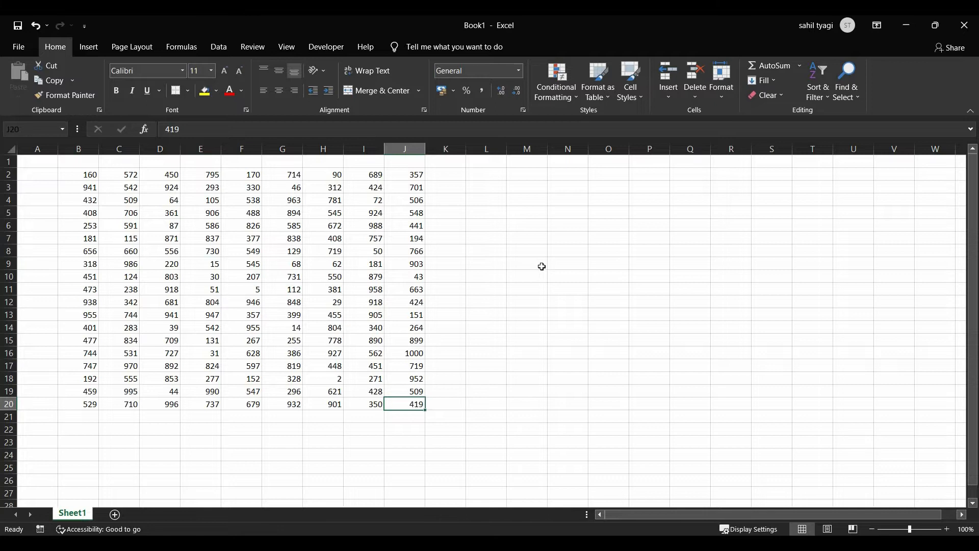
Enter the value 1 in cell P2, outside the data block
{"action": "type", "text": "1"}
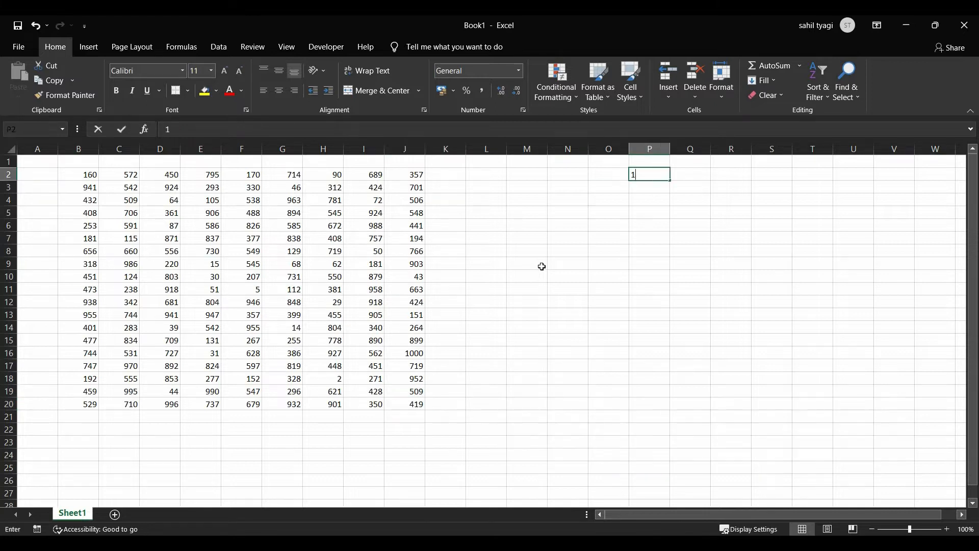
{"action": "key", "text": "Return"}
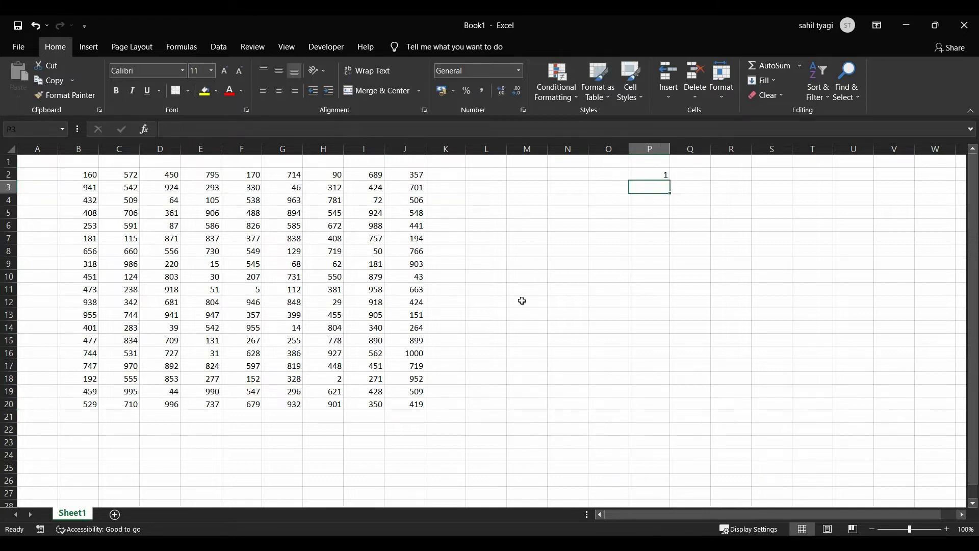
Return to the start of row 3 and jump to the sheet's last used cell, P20
{"action": "key", "text": "Home"}
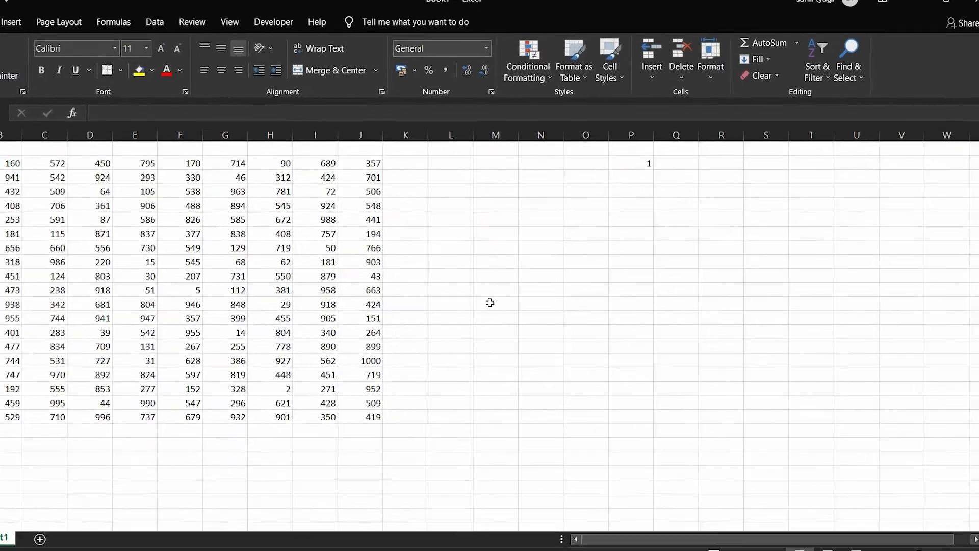
{"action": "key", "text": "ctrl+End"}
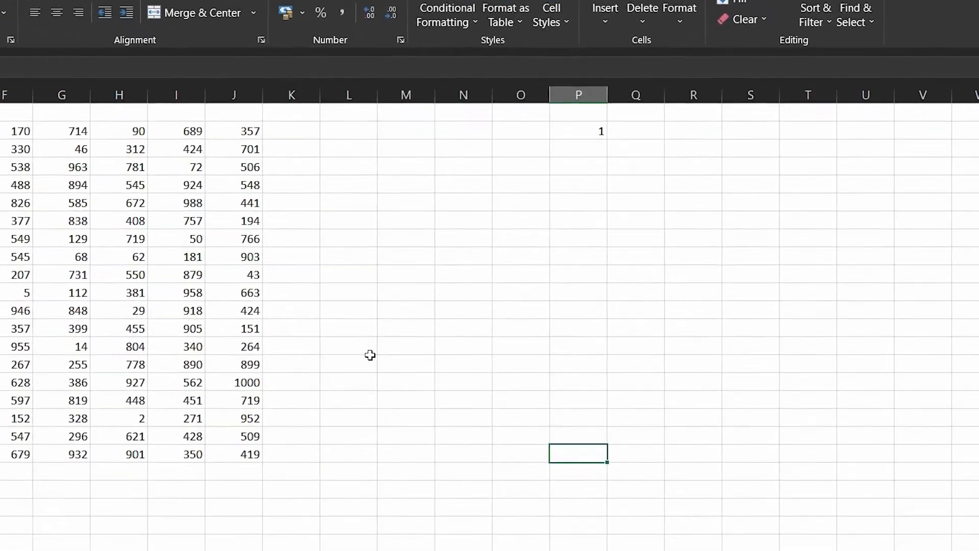
{"action": "left_click", "coordinate": [332, 420]}
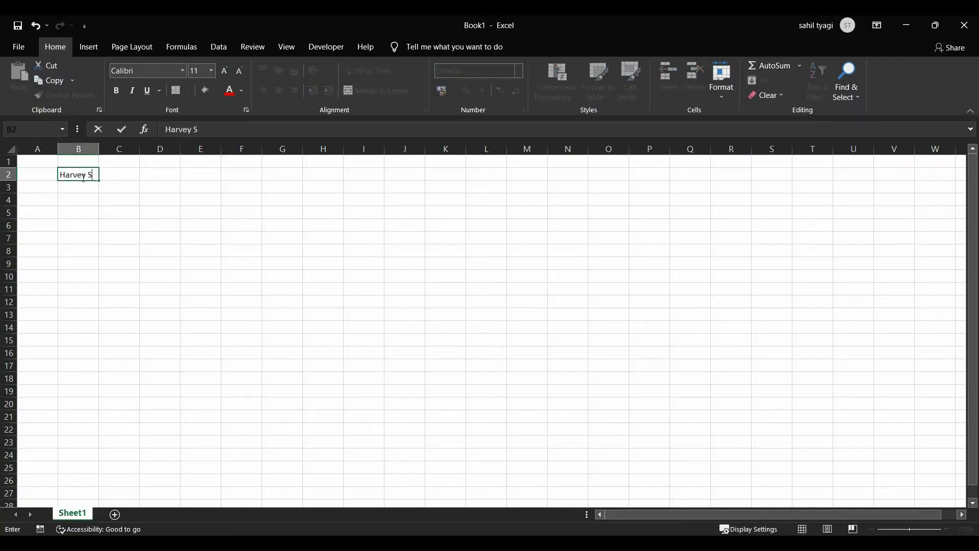
Enter the first three people's full names in cells B2, B3 and B4
{"action": "type", "text": "pecter"}
{"action": "key", "text": "Return"}
{"action": "type", "text": "Mike Ross"}
{"action": "key", "text": "Return"}
{"action": "type", "text": "Rachel Zane Jessica Pa"}
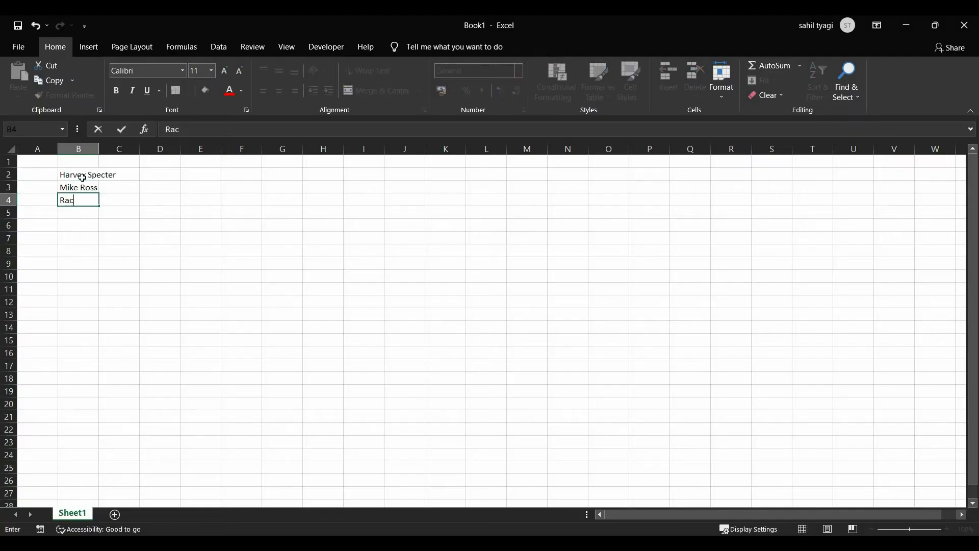
{"action": "key", "text": "BackSpace"}
{"action": "key", "text": "BackSpace"}
{"action": "key", "text": "BackSpace"}
{"action": "key", "text": "BackSpace"}
{"action": "key", "text": "BackSpace"}
{"action": "key", "text": "BackSpace"}
{"action": "key", "text": "BackSpace"}
{"action": "key", "text": "BackSpace"}
{"action": "key", "text": "BackSpace"}
{"action": "key", "text": "BackSpace"}
{"action": "key", "text": "BackSpace"}
{"action": "key", "text": "BackSpace"}
{"action": "key", "text": "BackSpace"}
{"action": "key", "text": "BackSpace"}
{"action": "key", "text": "BackSpace"}
{"action": "key", "text": "BackSpace"}
{"action": "key", "text": "Return"}
Add two more people's full names to the list in cells B5 and B6
{"action": "type", "text": "Jessica Pearson"}
{"action": "key", "text": "ctrl+shift+Left"}
{"action": "key", "text": "Return"}
{"action": "type", "text": "Donna Paulson"}
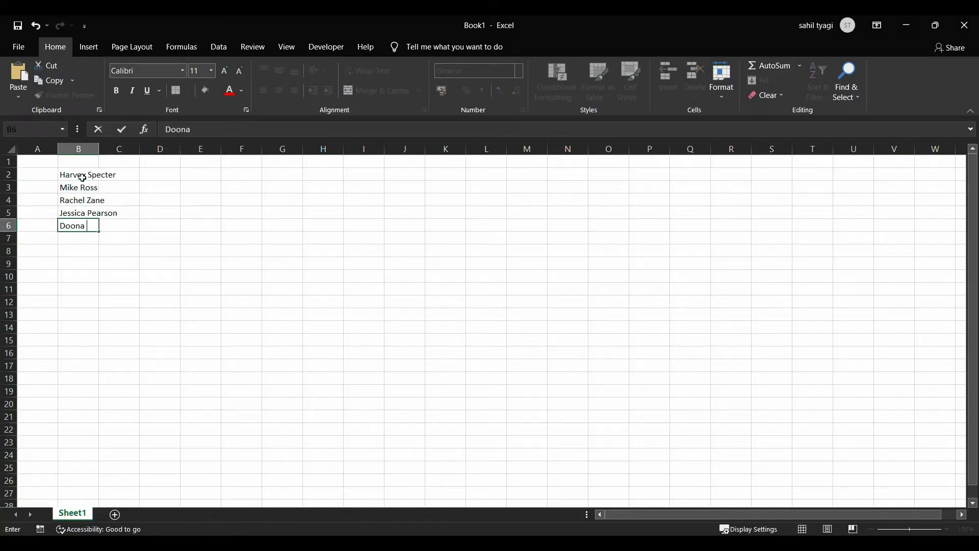
{"action": "key", "text": "Return"}
Copy the name list in B2:B6 and paste it directly below into B7:B11
{"action": "left_click", "coordinate": [82, 177]}
{"action": "key", "text": "ctrl+c"}
{"action": "key", "text": "ctrl+Down"}
{"action": "key", "text": "Down"}
{"action": "key", "text": "ctrl+v"}
{"action": "key", "text": "ctrl+shift+Up"}
{"action": "key", "text": "ctrl+c"}
{"action": "key", "text": "ctrl+v"}
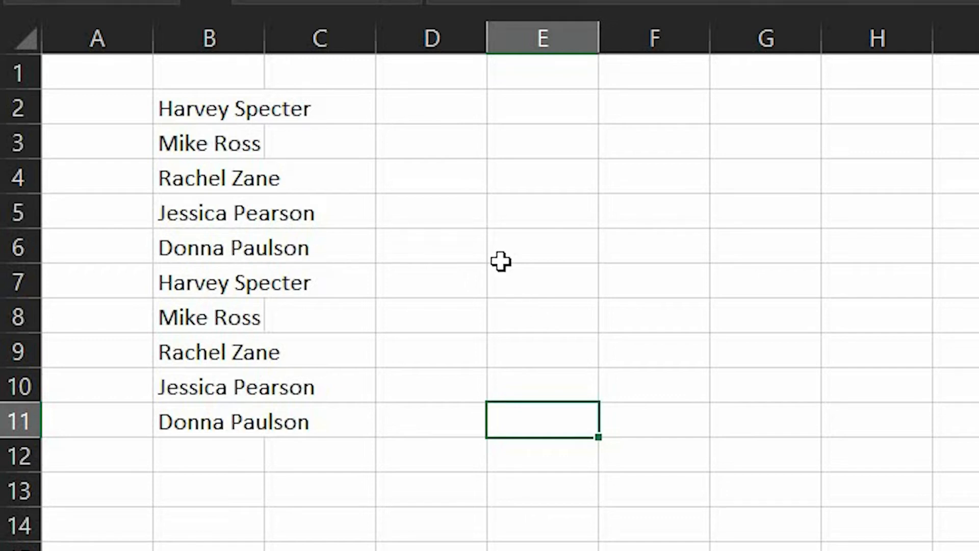
Find all cells in the sheet that contain the first name of the person in B2
{"action": "left_click", "coordinate": [209, 107]}
{"action": "left_click", "coordinate": [942, 408]}
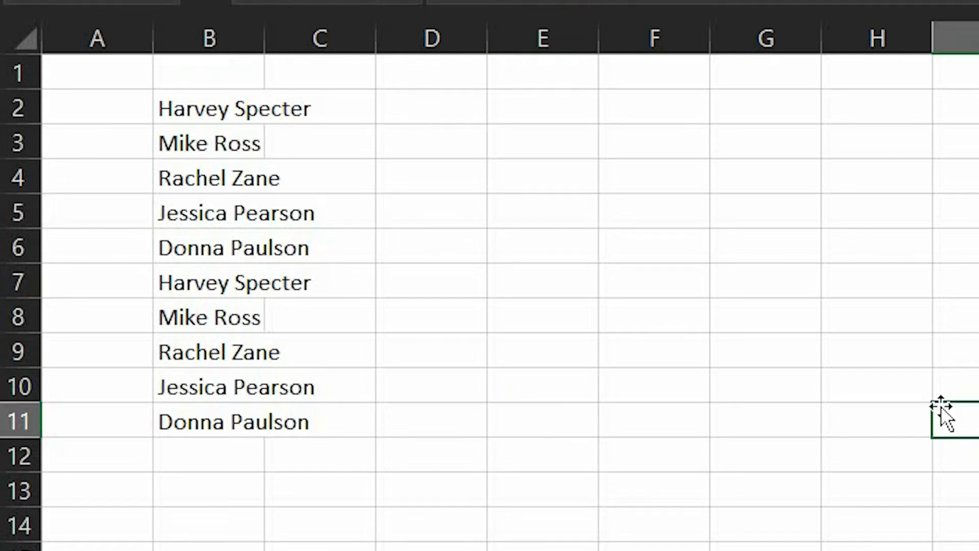
{"action": "left_click", "coordinate": [907, 408]}
{"action": "key", "text": "ctrl+f"}
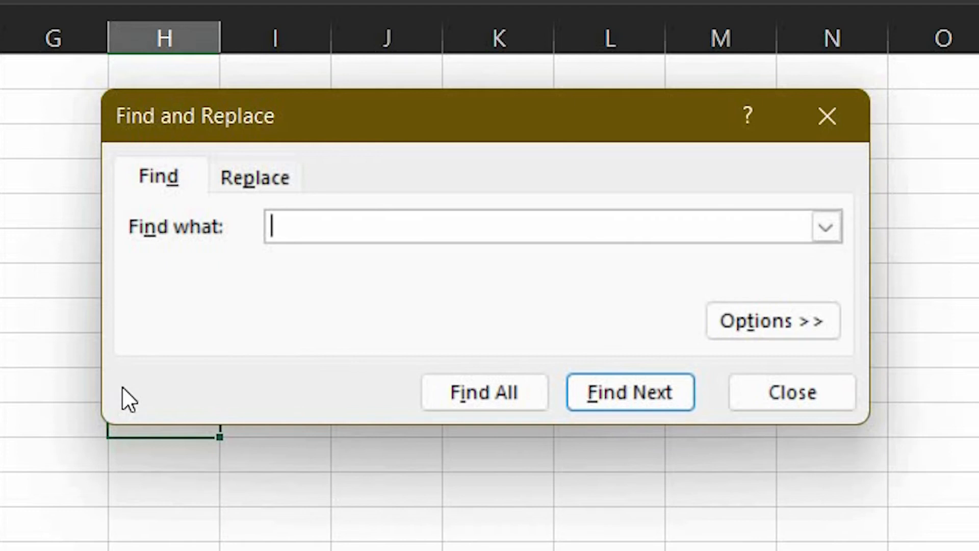
{"action": "type", "text": "Harvey"}
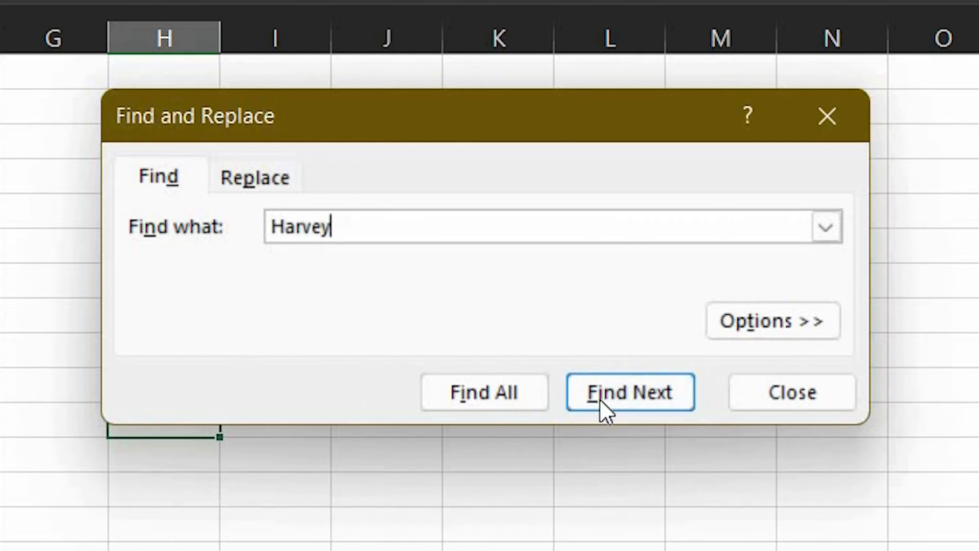
{"action": "left_click", "coordinate": [443, 405]}
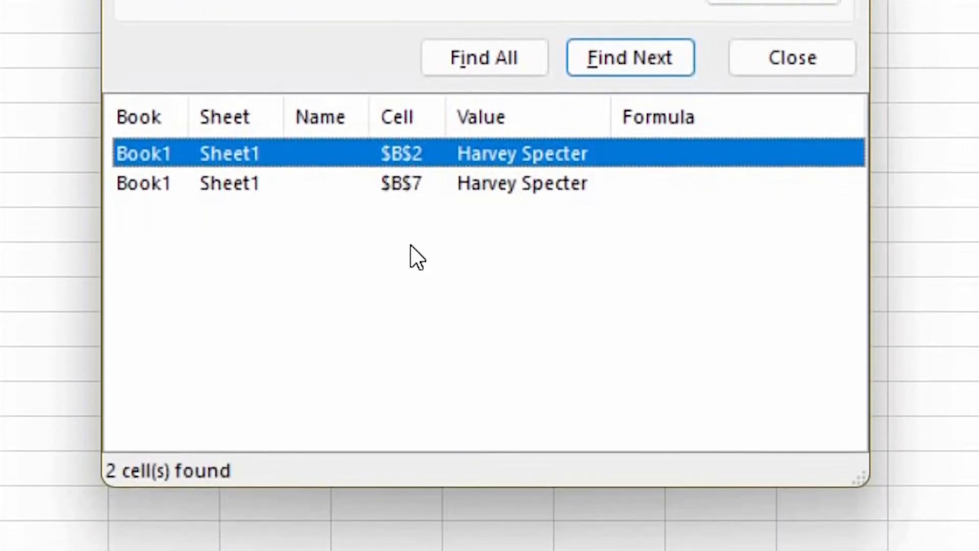
Select the matching cells B2 and B7 together from the search results
{"action": "left_click", "coordinate": [357, 182]}
{"action": "left_click", "coordinate": [320, 154]}
{"action": "left_click", "coordinate": [424, 184], "text": "shift"}
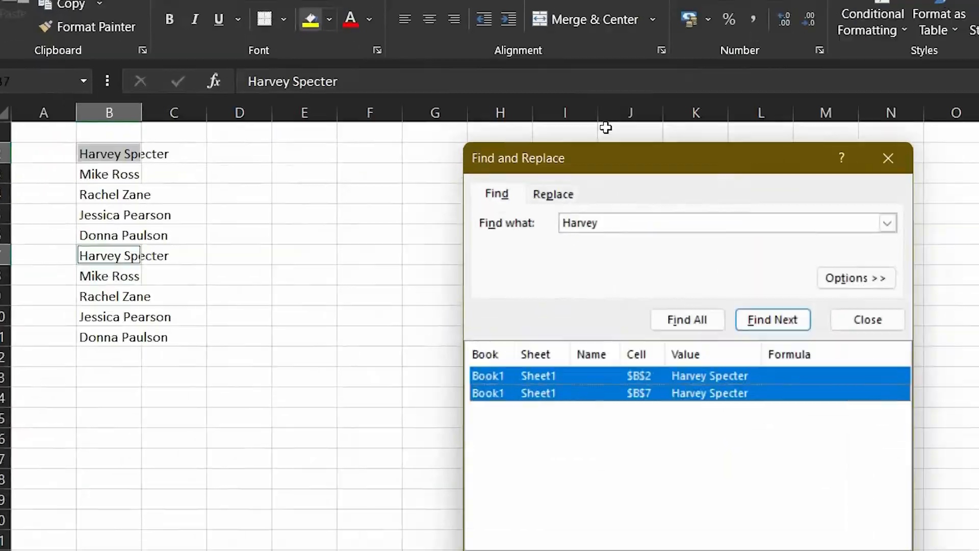
{"action": "left_click", "coordinate": [270, 27]}
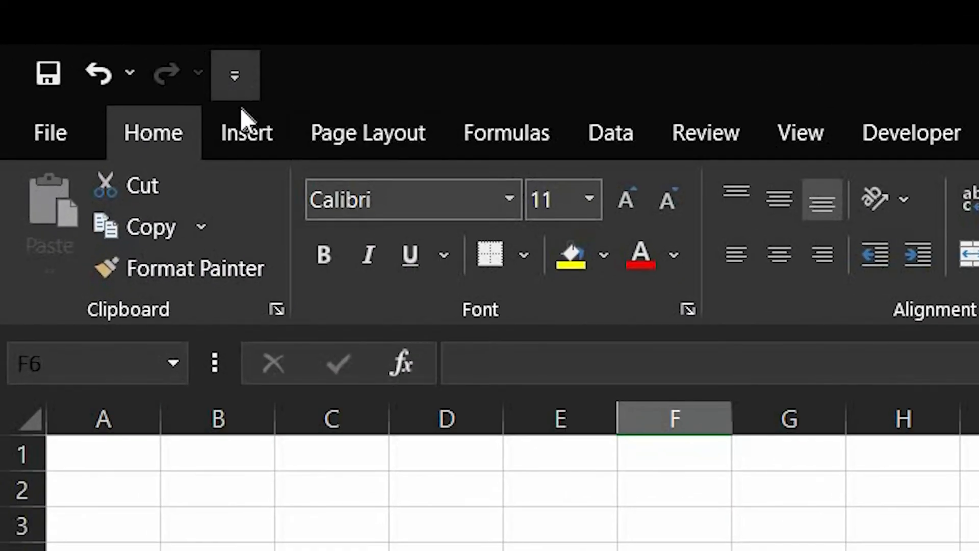
Open the Quick Access Toolbar customization and set its command source to All Commands
{"action": "left_click", "coordinate": [169, 52]}
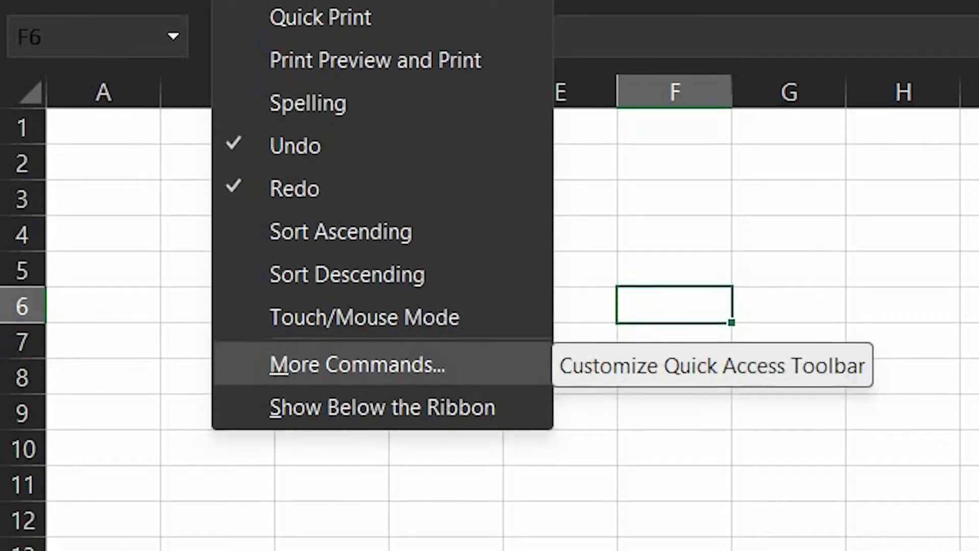
{"action": "left_click", "coordinate": [375, 510]}
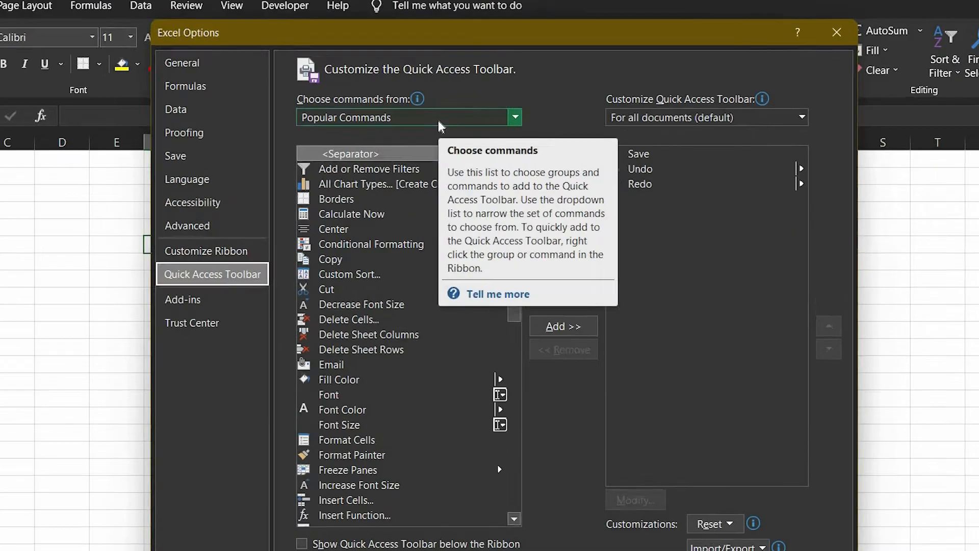
{"action": "left_click", "coordinate": [428, 101]}
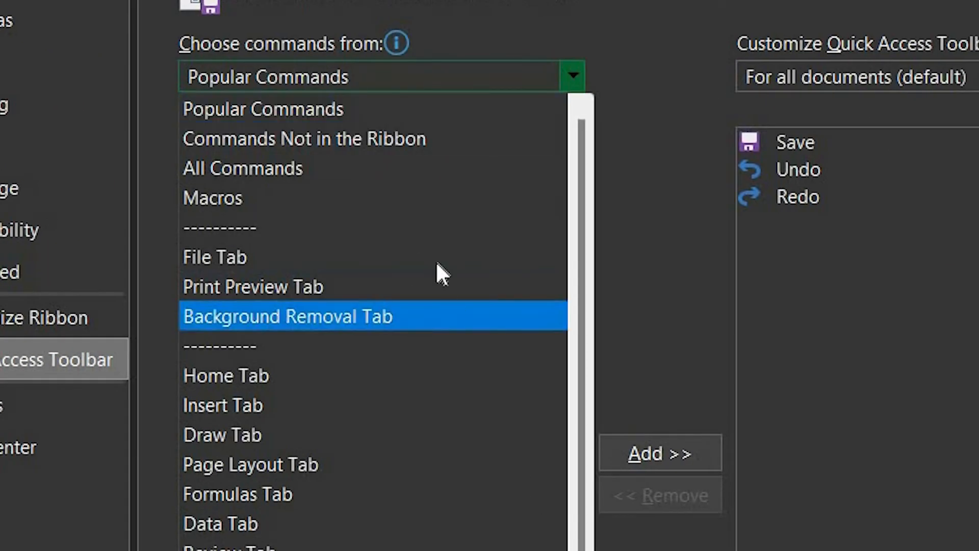
{"action": "left_click", "coordinate": [339, 176]}
Add the Select Visible Cells command to the Quick Access Toolbar and apply the change
{"action": "left_click", "coordinate": [443, 469]}
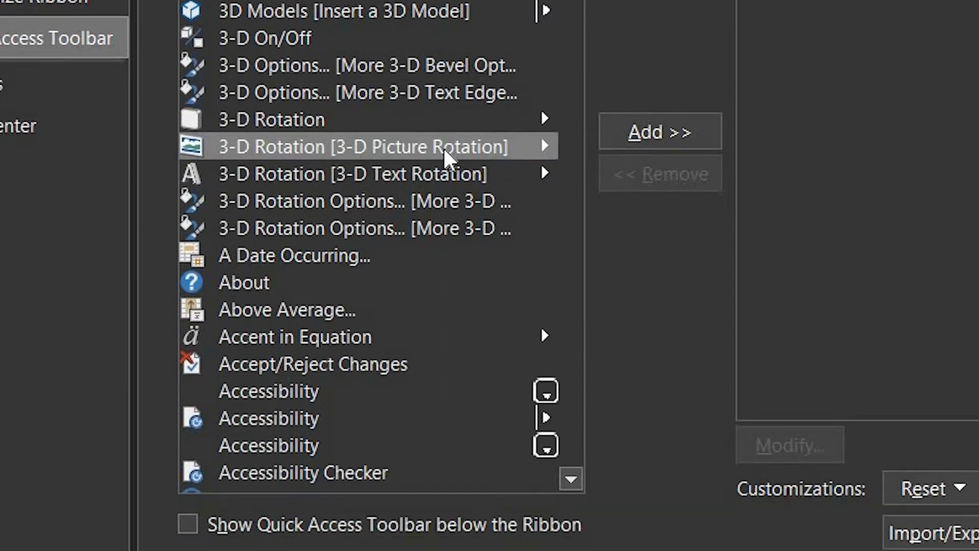
{"action": "type", "text": "sel"}
{"action": "scroll", "coordinate": [360, 337], "scroll_direction": "down", "scroll_amount": 2}
{"action": "scroll", "coordinate": [360, 346], "scroll_direction": "down", "scroll_amount": 2}
{"action": "left_click", "coordinate": [339, 407]}
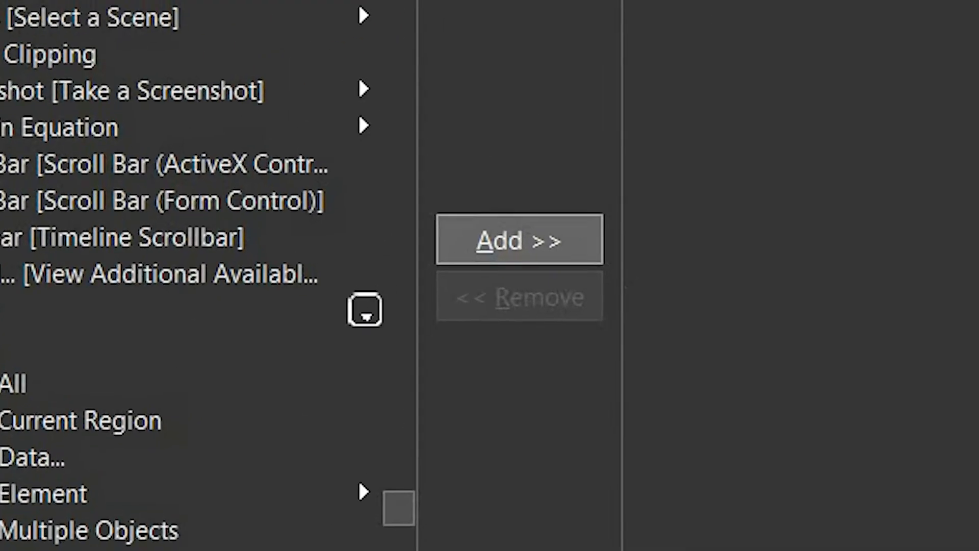
{"action": "left_click", "coordinate": [519, 240]}
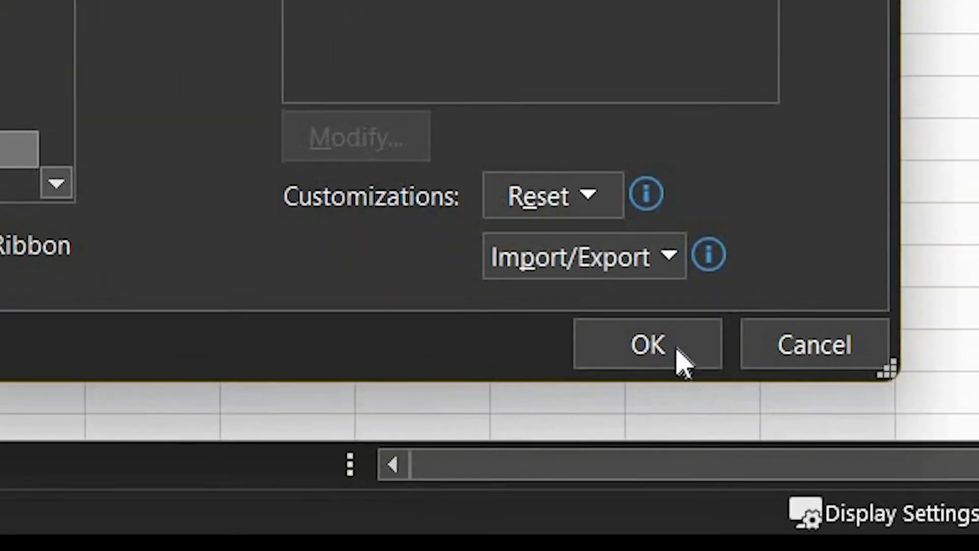
{"action": "left_click", "coordinate": [679, 352]}
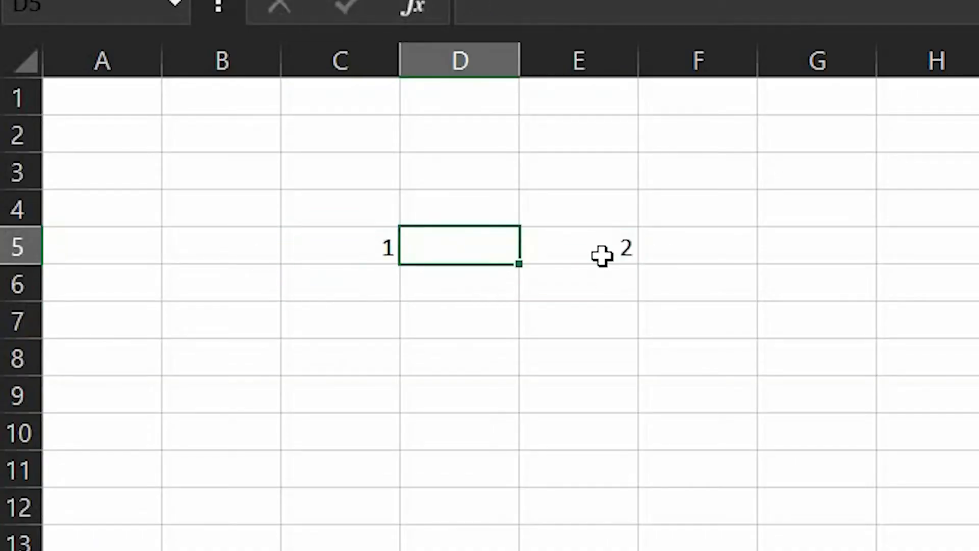
Hide column D and copy only the visible cells of C5:E5 to H5
{"action": "key", "text": "ctrl+0"}
{"action": "left_click_drag", "start_coordinate": [369, 238], "coordinate": [461, 242]}
{"action": "left_click", "coordinate": [239, 96]}
{"action": "left_click", "coordinate": [817, 246]}
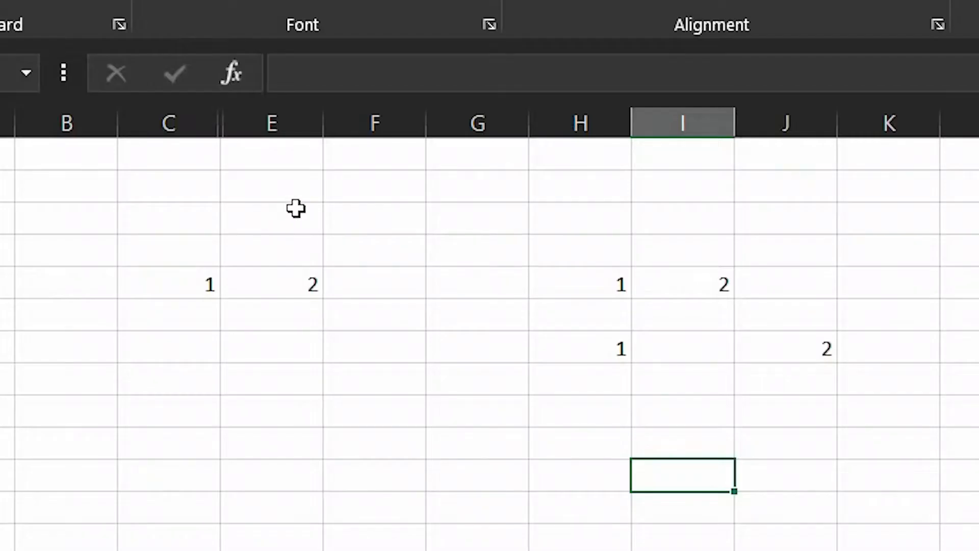
Restrict the C5:E5 selection to visible cells, then copy and paste it
{"action": "left_click_drag", "start_coordinate": [214, 285], "coordinate": [257, 285]}
{"action": "key", "text": "alt+semicolon"}
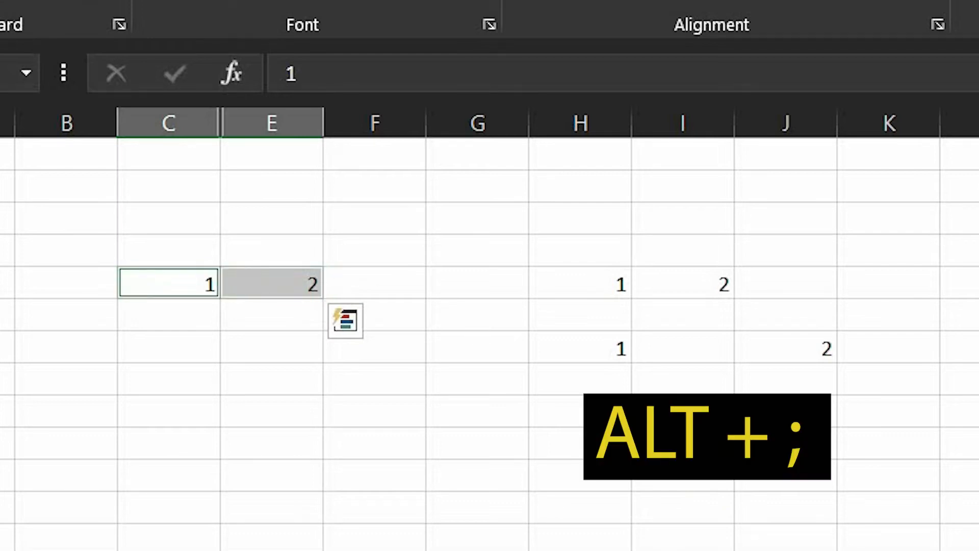
{"action": "key", "text": "ctrl+c"}
{"action": "key", "text": "ctrl+v"}
Select C5:E5 again and open the fill color choices
{"action": "left_click_drag", "start_coordinate": [191, 265], "coordinate": [270, 284]}
{"action": "key", "text": "alt+h"}
{"action": "key", "text": "h"}
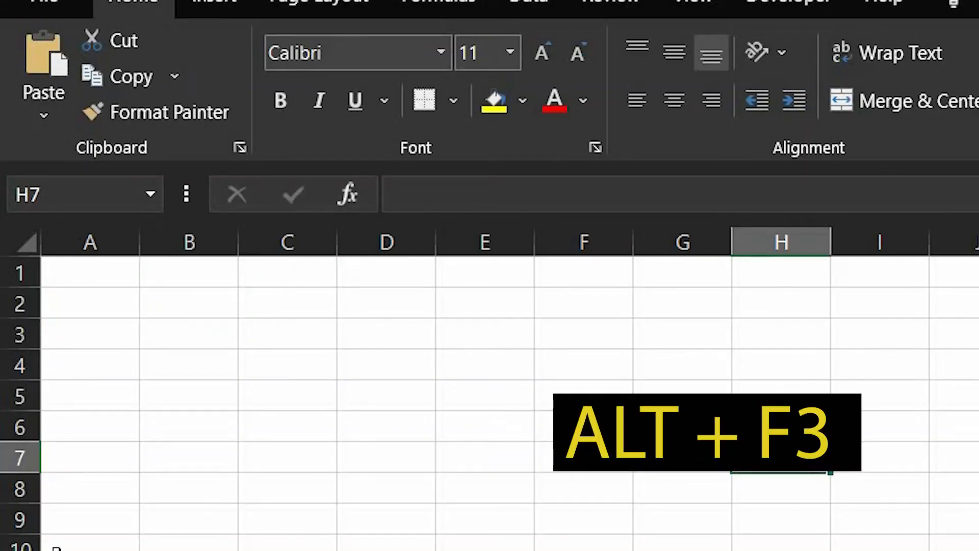
Complete the program list with "Word" in B4 and "Access" in B5
{"action": "key", "text": "alt+F3"}
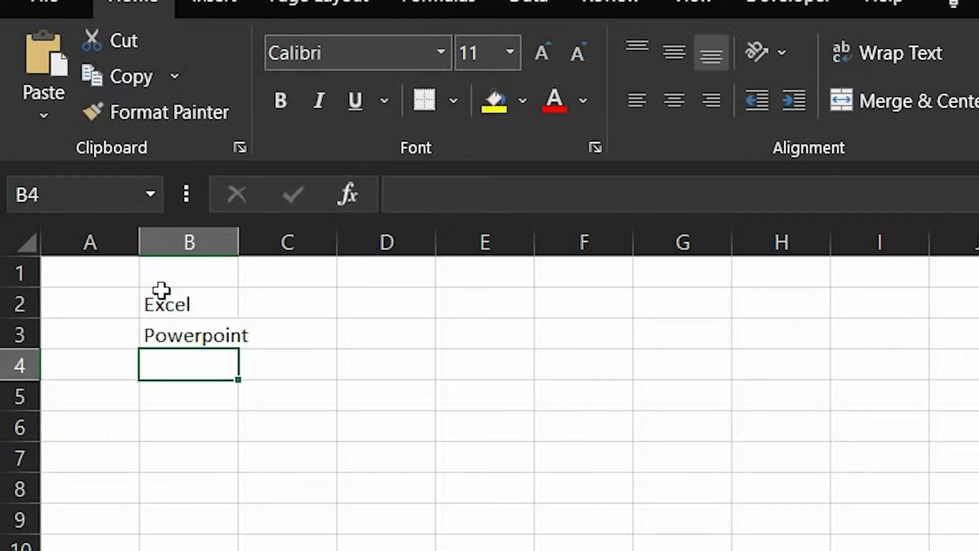
{"action": "type", "text": "Word"}
{"action": "key", "text": "Return"}
{"action": "type", "text": "Access"}
Name the range B2:B5 "Microsoft"
{"action": "left_click", "coordinate": [161, 290], "text": "shift"}
{"action": "key", "text": "alt+F3"}
{"action": "type", "text": "Microsoft"}
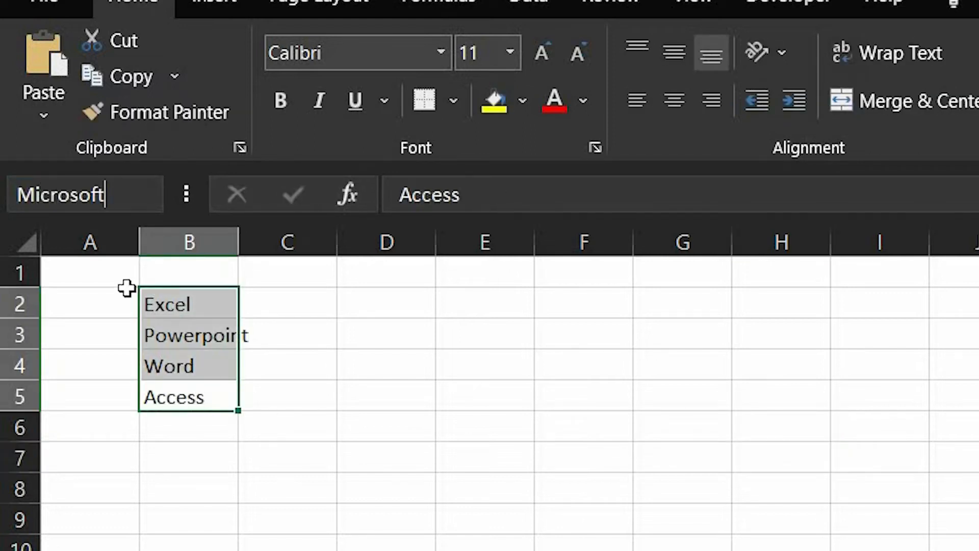
{"action": "key", "text": "Return"}
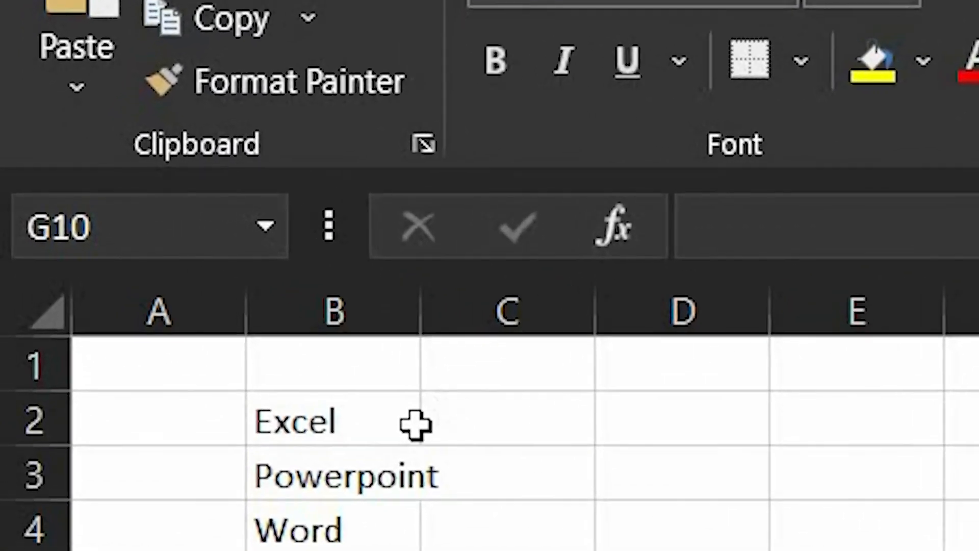
Jump to the named range by entering its name, microsoft, as the cell reference
{"action": "left_click", "coordinate": [232, 306]}
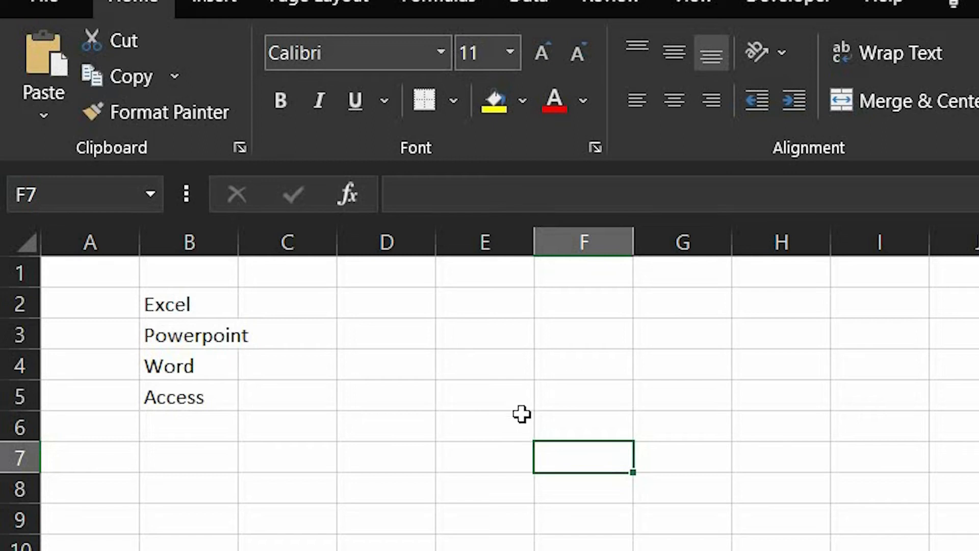
{"action": "left_click", "coordinate": [141, 195]}
{"action": "type", "text": "microsoft"}
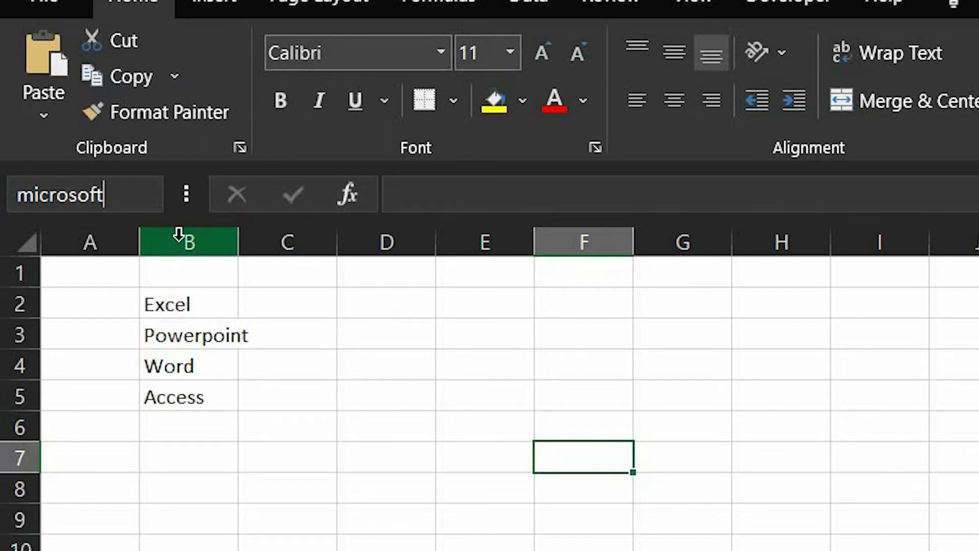
{"action": "key", "text": "Return"}
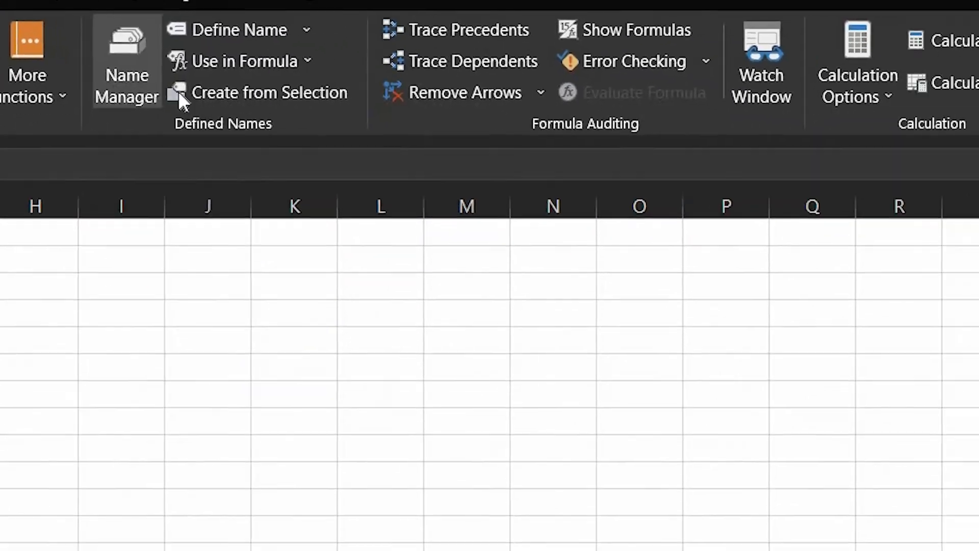
Open the Special options from the Go To dialog twice and close them without selecting anything
{"action": "left_click", "coordinate": [366, 153]}
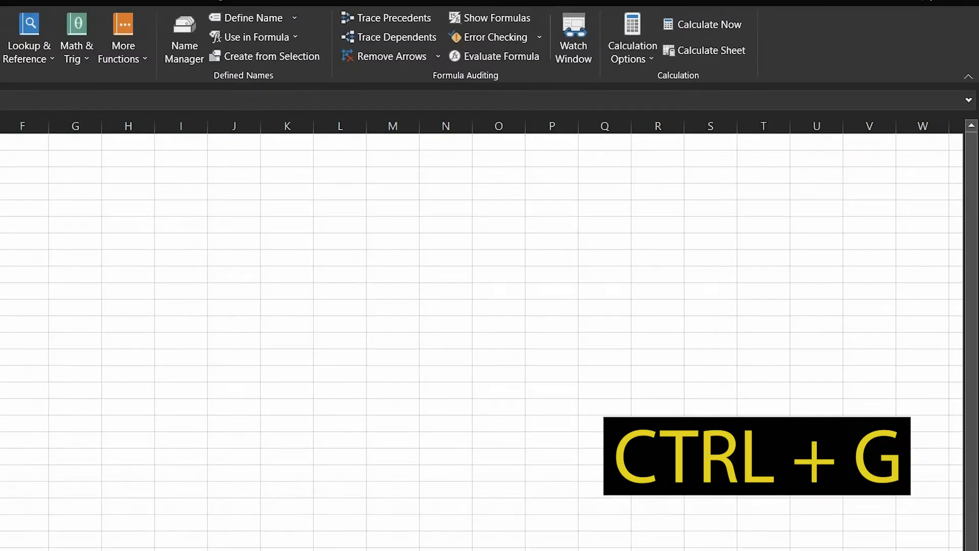
{"action": "key", "text": "ctrl+g"}
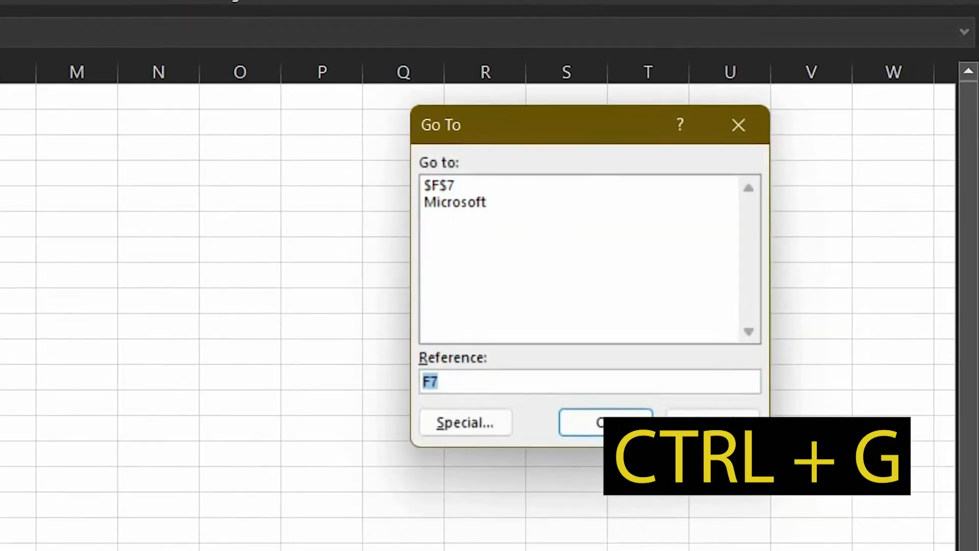
{"action": "left_click", "coordinate": [396, 459]}
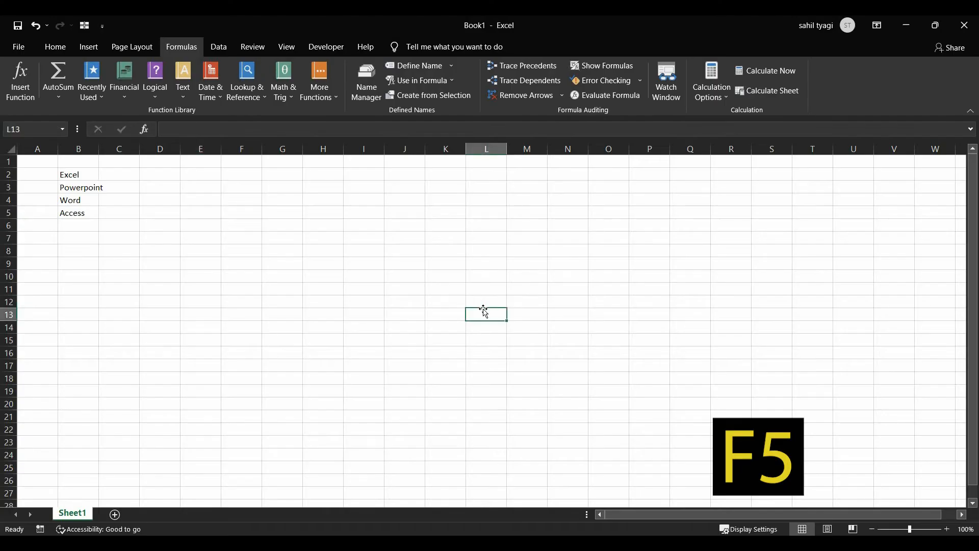
{"action": "key", "text": "F5"}
{"action": "left_click", "coordinate": [385, 467]}
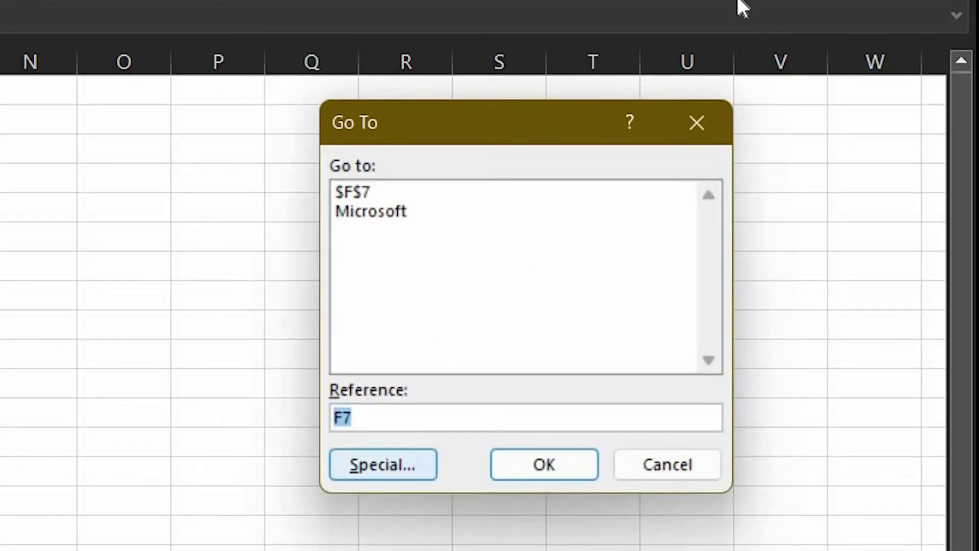
{"action": "left_click", "coordinate": [694, 510]}
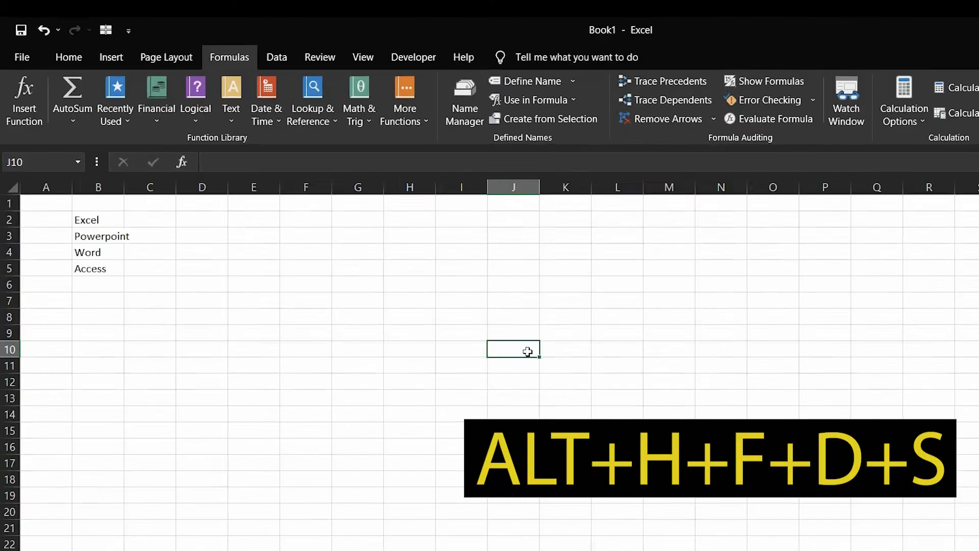
Open Go To Special directly from the worksheet to view its selection options, and cancel it
{"action": "key", "text": "alt"}
{"action": "key", "text": "h"}
{"action": "key", "text": "f"}
{"action": "key", "text": "d"}
{"action": "key", "text": "s"}
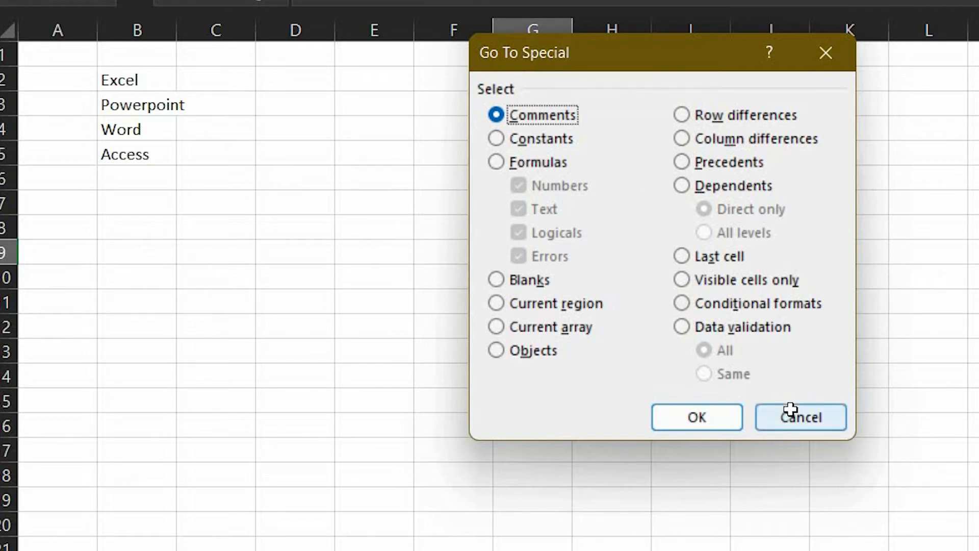
{"action": "left_click", "coordinate": [790, 412]}
Add a note reading "Hello" to cell F4 and select the cells with comments using Go To Special
{"action": "key", "text": "shift+F2"}
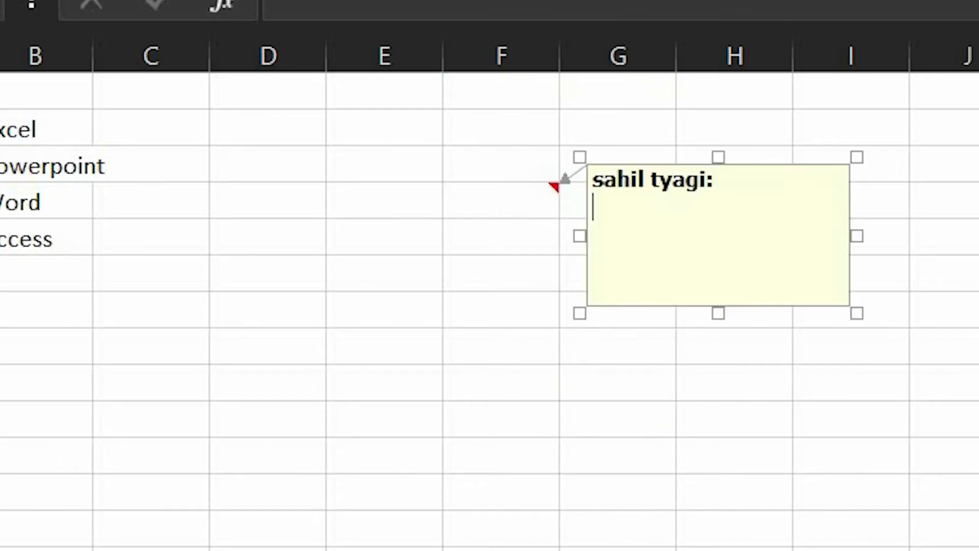
{"action": "type", "text": "Hello"}
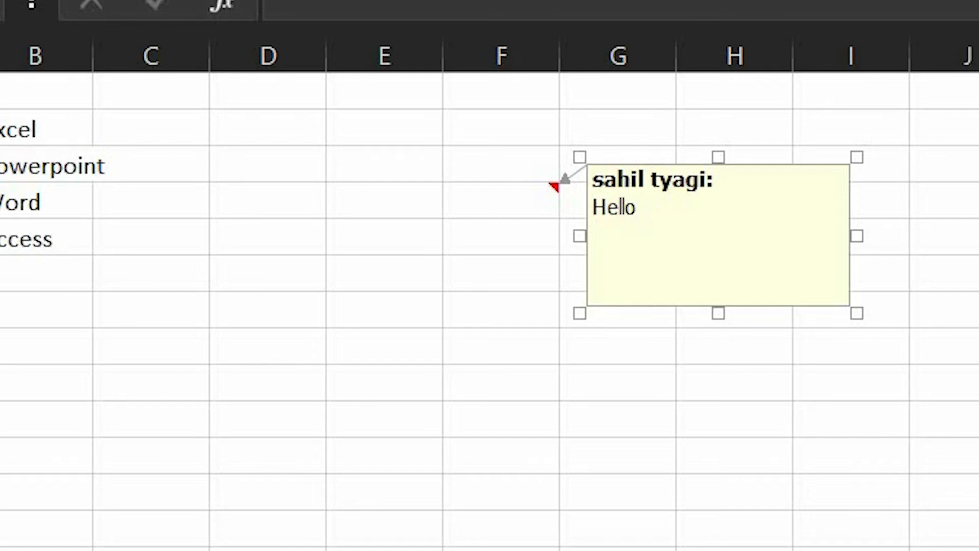
{"action": "left_click", "coordinate": [913, 150]}
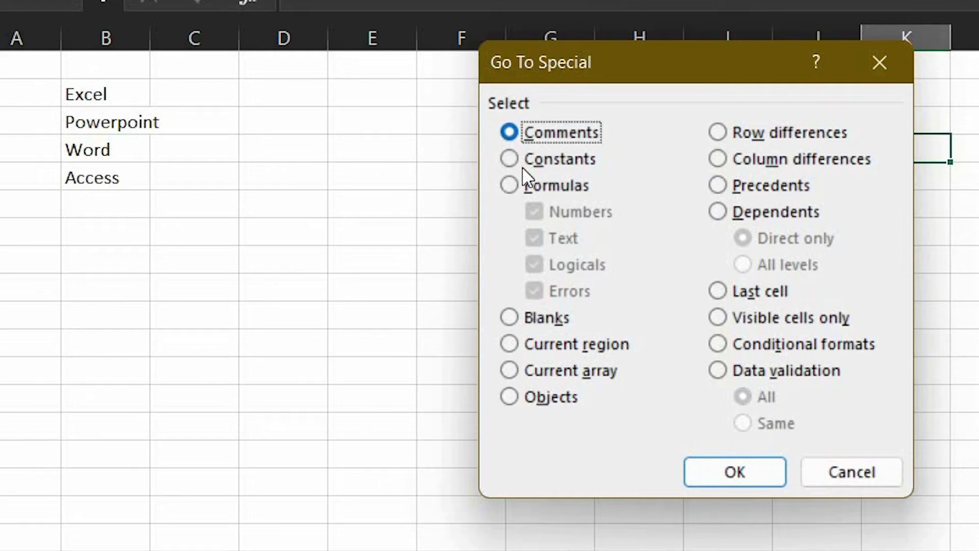
{"action": "left_click", "coordinate": [739, 477]}
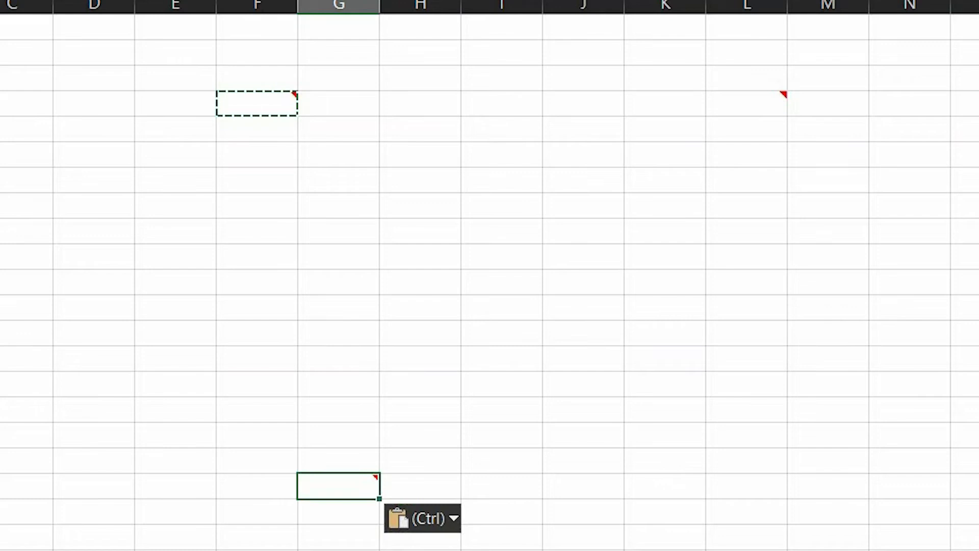
Select all cells with comments again using Go To Special, starting from an empty cell in column M
{"action": "left_click", "coordinate": [827, 332]}
{"action": "key", "text": "F5"}
{"action": "key", "text": "alt+s"}
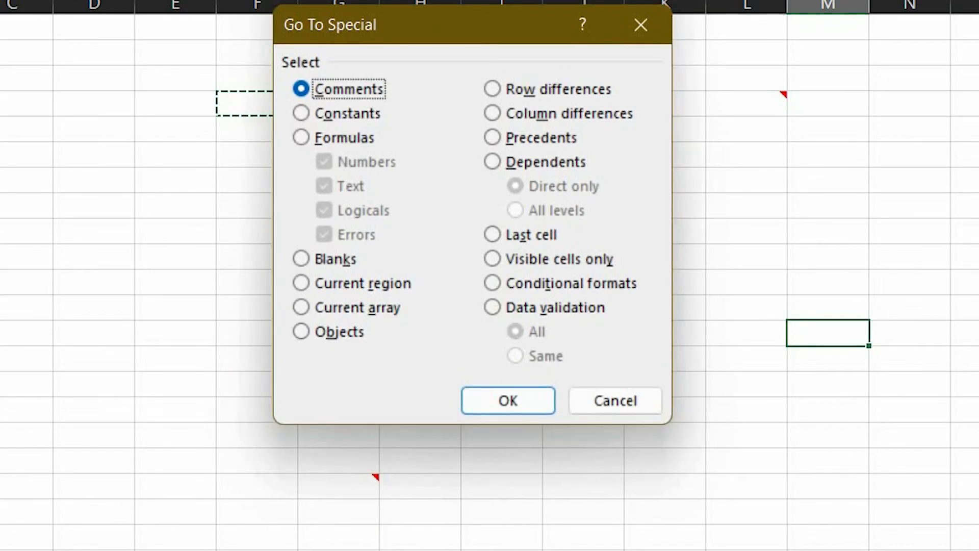
{"action": "key", "text": "Return"}
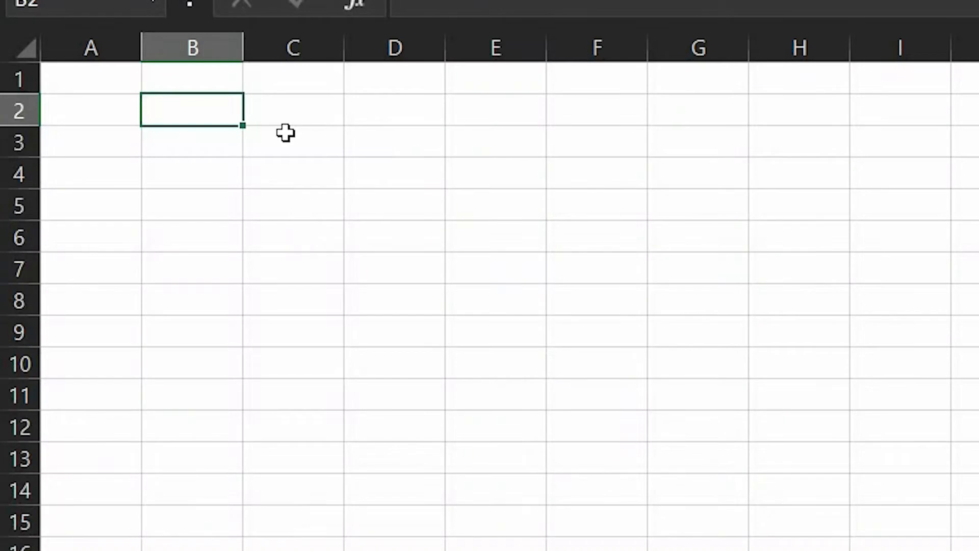
Enter the formulas =1+1, ="merge"&" "&"Center", =B2=2 and +1/0 in cells B2 to B5
{"action": "type", "text": "=1+1"}
{"action": "key", "text": "Return"}
{"action": "type", "text": "=\"merge\"&\" \"&\"Center\""}
{"action": "key", "text": "Return"}
{"action": "type", "text": "=B2=2"}
{"action": "key", "text": "Return"}
{"action": "type", "text": "+1/0"}
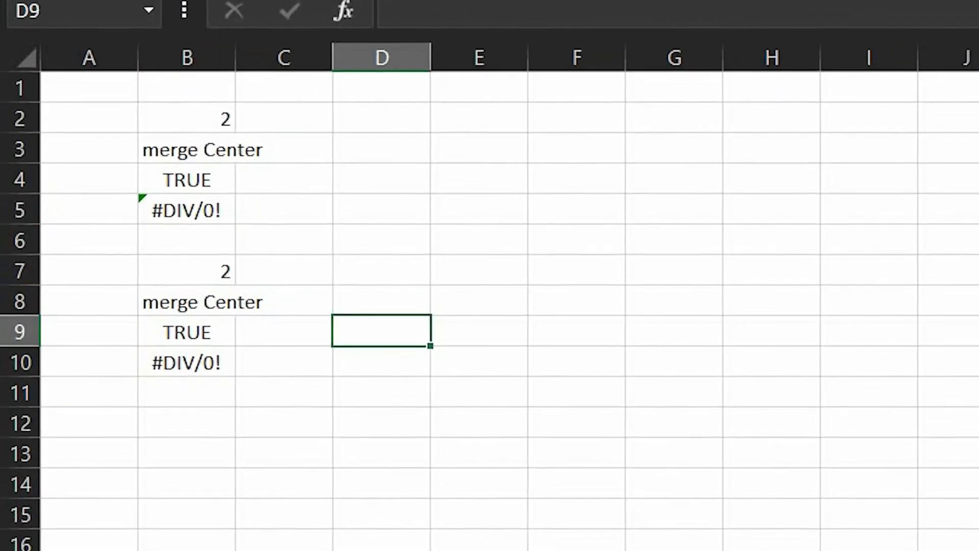
Select the formula cells across the whole sheet using Go To Special
{"action": "key", "text": "ctrl+a"}
{"action": "key", "text": "F5"}
{"action": "key", "text": "alt+s"}
{"action": "key", "text": "Down"}
{"action": "key", "text": "Down"}
{"action": "key", "text": "Return"}
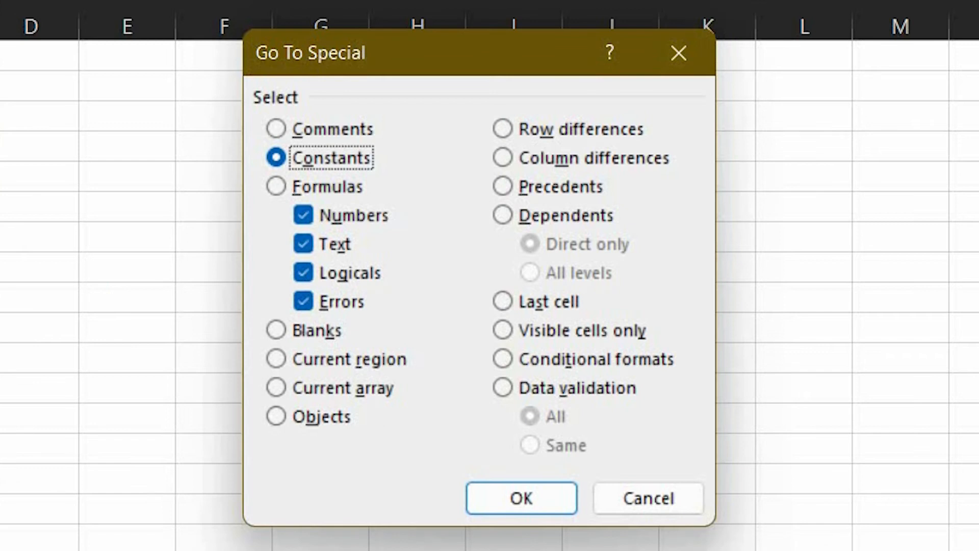
Set Go To Special to Formulas with only Numbers included, excluding Text, Logicals and Errors
{"action": "key", "text": "Down"}
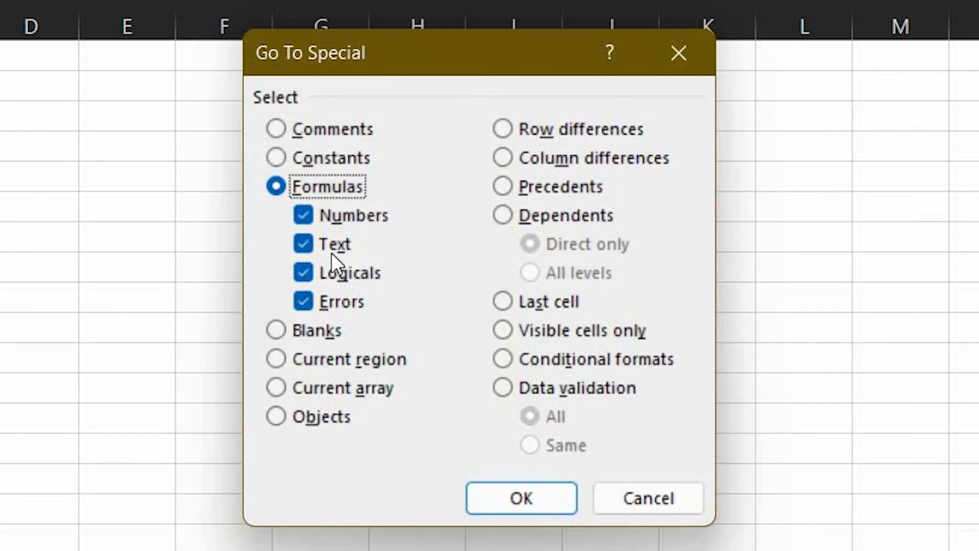
{"action": "key", "text": "alt+x"}
{"action": "key", "text": "alt+g"}
{"action": "key", "text": "alt+e"}
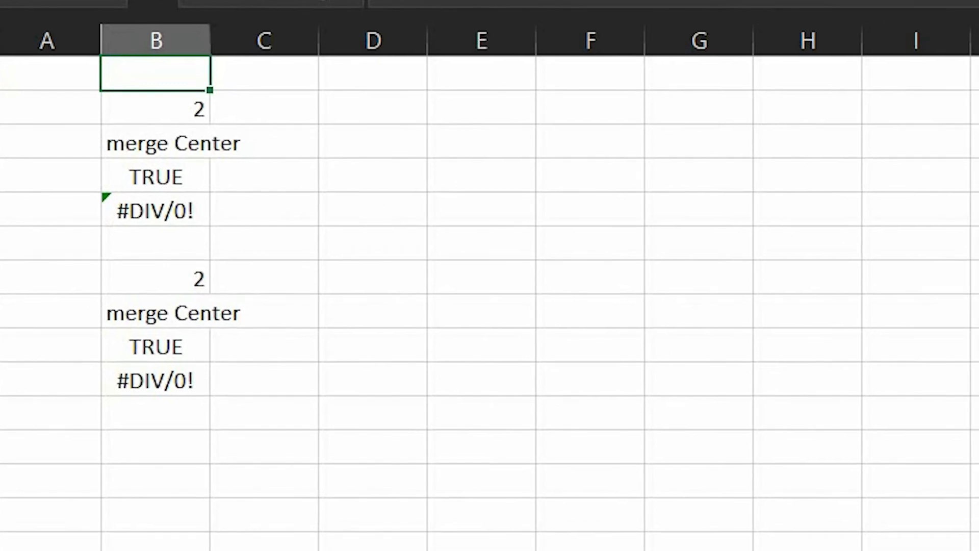
Select only the formulas returning numbers in column B using Go To Special, excluding Text, Logicals and Errors
{"action": "key", "text": "ctrl+space"}
{"action": "key", "text": "ctrl+g"}
{"action": "key", "text": "alt+s"}
{"action": "key", "text": "Down"}
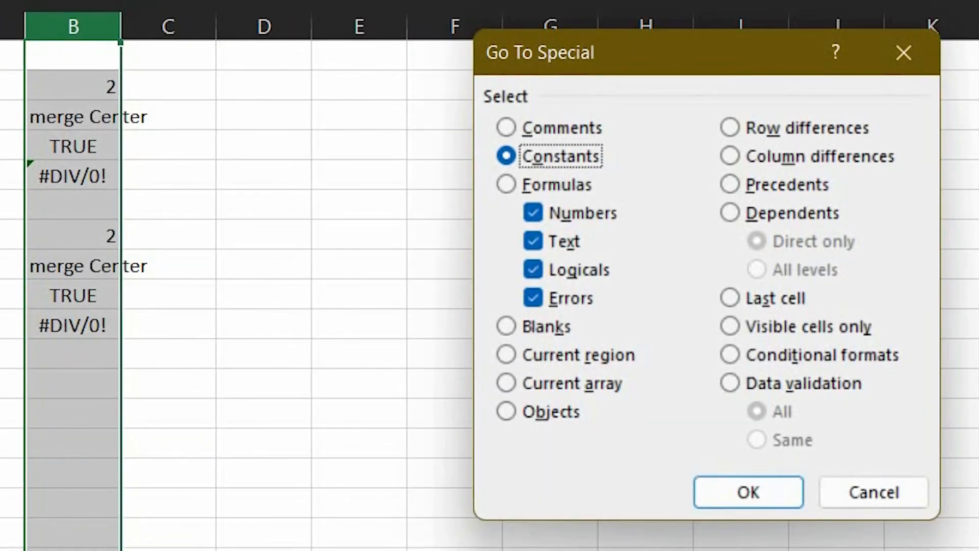
{"action": "key", "text": "Down"}
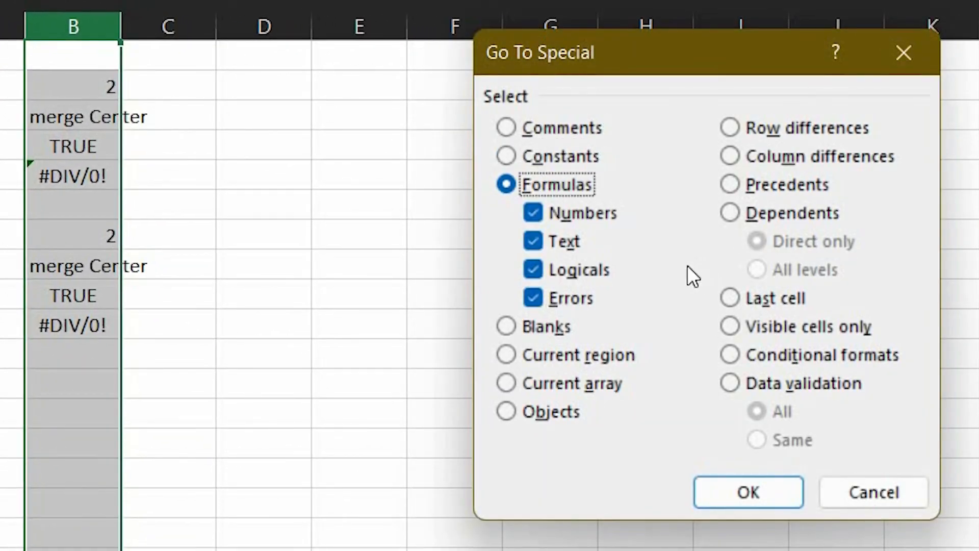
{"action": "key", "text": "alt+x"}
{"action": "key", "text": "alt+g"}
{"action": "key", "text": "alt+e"}
{"action": "left_click", "coordinate": [738, 484]}
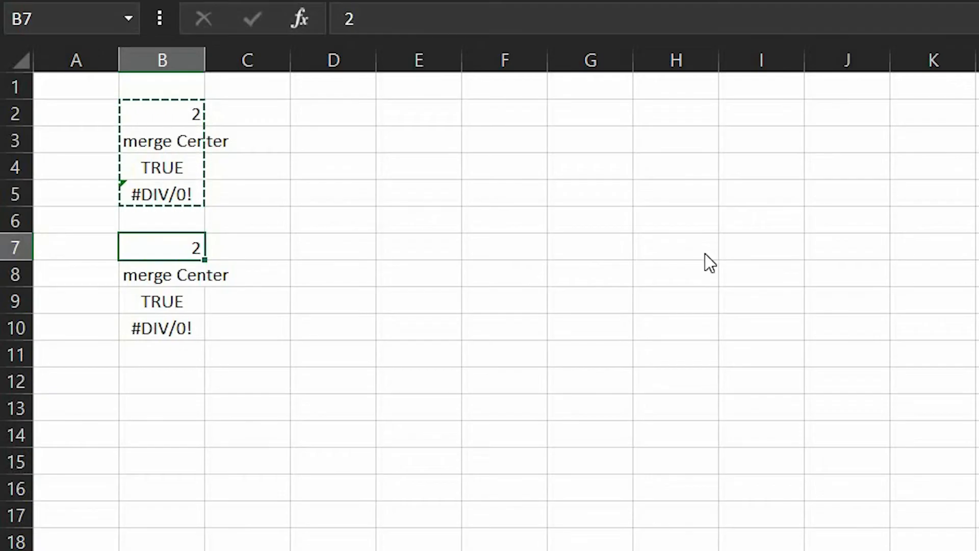
Paste the copied B2:B5 cells into B7 as values only using Paste Special
{"action": "key", "text": "ctrl+alt+v"}
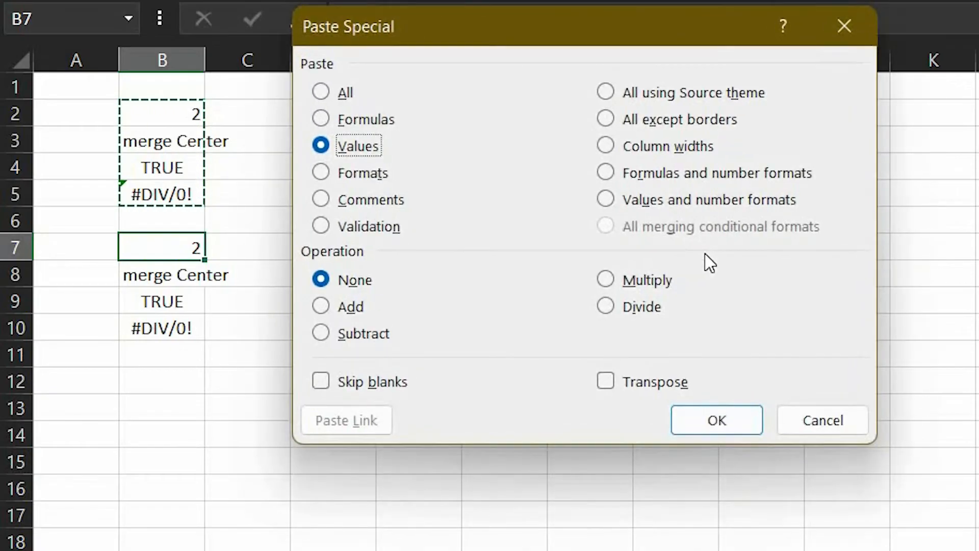
{"action": "key", "text": "Return"}
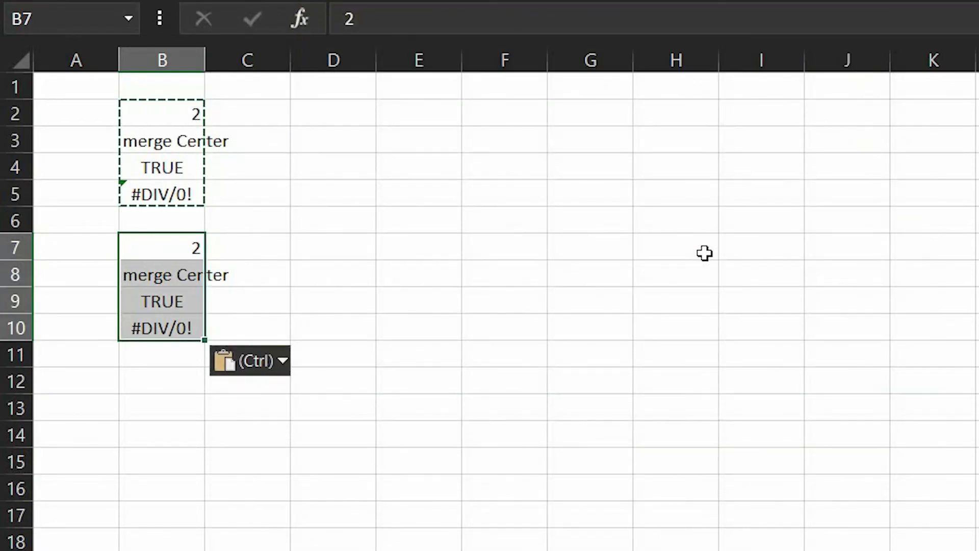
{"action": "key", "text": "Down"}
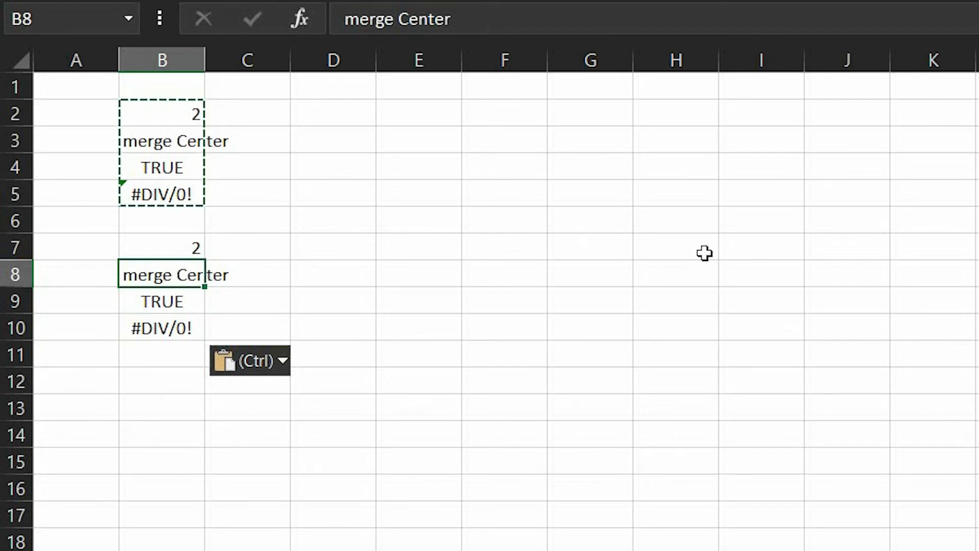
Select the constants in column B using Go To Special, with Numbers, Text, Logicals and Errors all included
{"action": "key", "text": "ctrl+space"}
{"action": "key", "text": "alt"}
{"action": "key", "text": "h"}
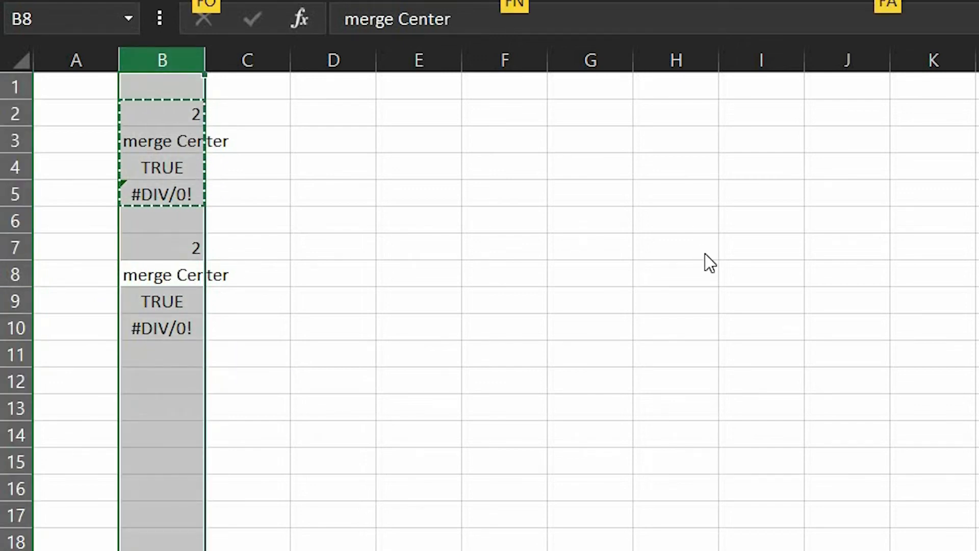
{"action": "key", "text": "f"}
{"action": "key", "text": "d"}
{"action": "key", "text": "s"}
{"action": "key", "text": "o"}
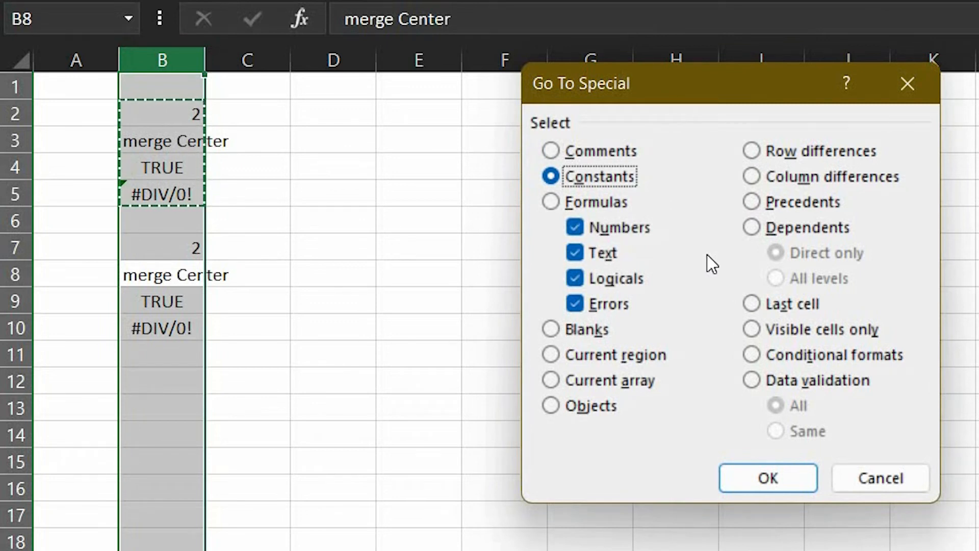
{"action": "key", "text": "Return"}
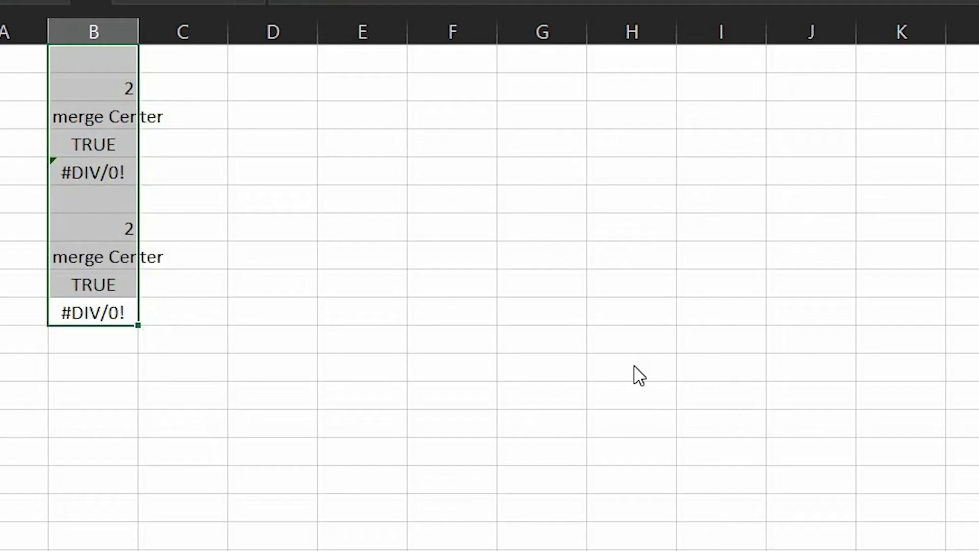
Select the blank cells within the selected column B range using Go To Special
{"action": "key", "text": "ctrl+g"}
{"action": "key", "text": "alt+s"}
{"action": "key", "text": "alt+k"}
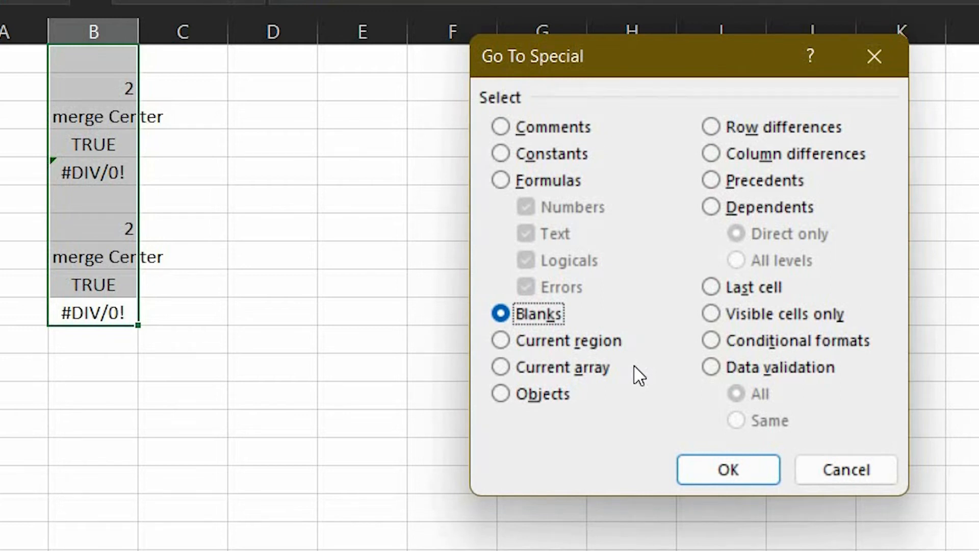
{"action": "key", "text": "Return"}
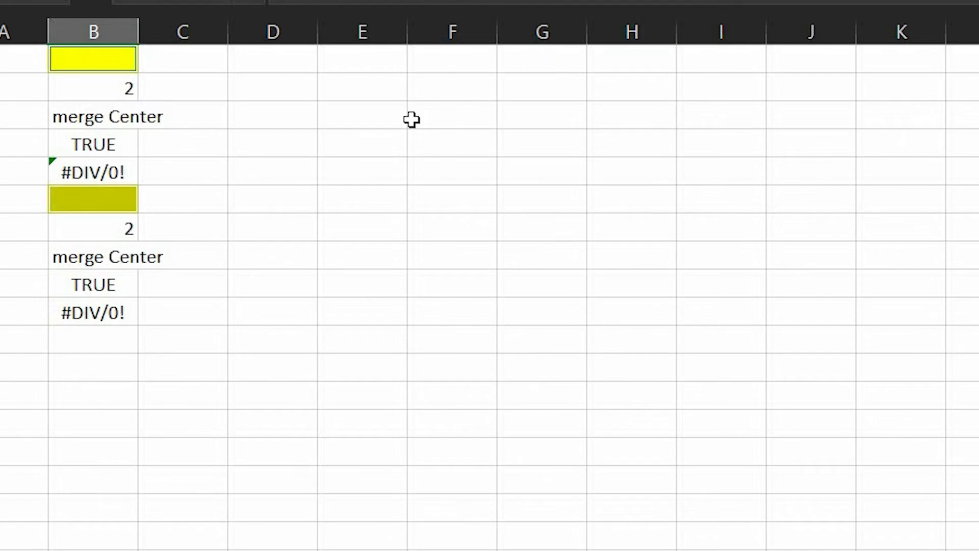
Copy the yellow blank cells from column B and paste them at the top of column D
{"action": "key", "text": "ctrl+c"}
{"action": "key", "text": "Right"}
{"action": "key", "text": "Right"}
{"action": "key", "text": "ctrl+v"}
Delete the entire rows containing the yellow blank cells in column B
{"action": "key", "text": "Left"}
{"action": "key", "text": "Left"}
{"action": "key", "text": "ctrl+minus"}
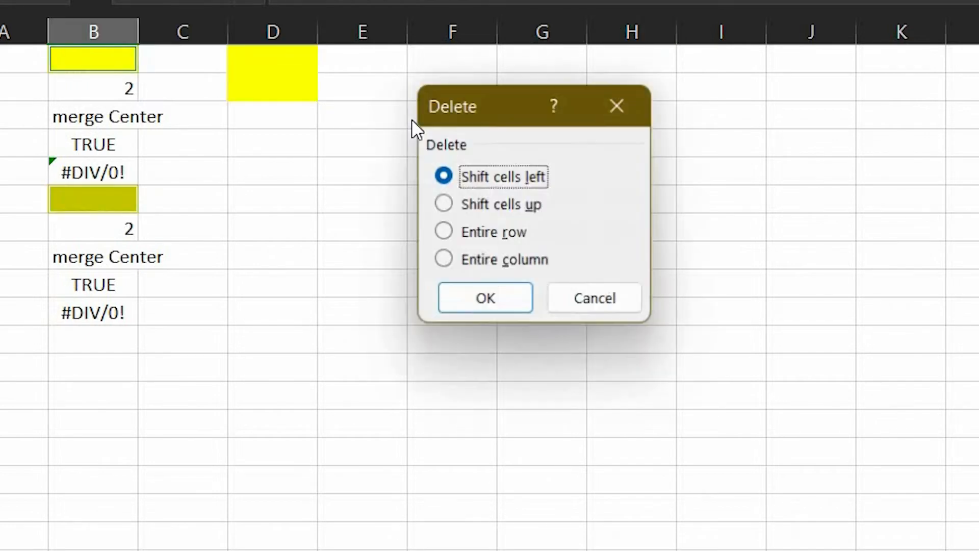
{"action": "key", "text": "Down"}
{"action": "key", "text": "Down"}
{"action": "key", "text": "Return"}
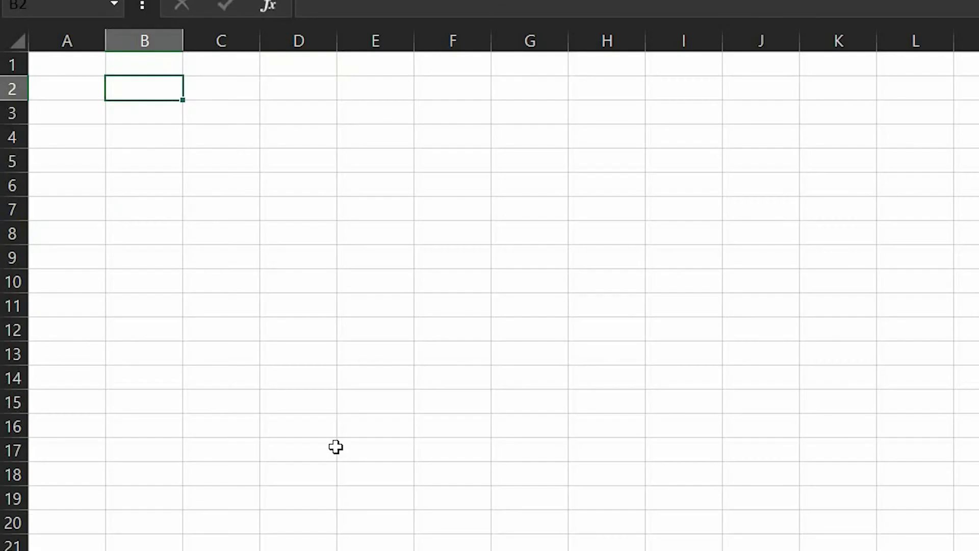
Enter =RANDBETWEEN(1,1000) in cell B2
{"action": "type", "text": "=rand"}
{"action": "key", "text": "Down"}
{"action": "key", "text": "Tab"}
{"action": "type", "text": "1,1000"}
{"action": "key", "text": "Return"}
{"action": "key", "text": "Up"}
Copy the random-number formula from B2 across columns B to K and down past row 21
{"action": "key", "text": "ctrl+c"}
{"action": "key", "text": "shift+Down"}
{"action": "key", "text": "shift+Down"}
{"action": "key", "text": "shift+Down"}
{"action": "key", "text": "shift+Down"}
{"action": "key", "text": "shift+Down"}
{"action": "key", "text": "shift+Down"}
{"action": "key", "text": "shift+Down"}
{"action": "key", "text": "shift+Down"}
{"action": "key", "text": "shift+Down"}
{"action": "key", "text": "shift+Down"}
{"action": "key", "text": "shift+Down"}
{"action": "key", "text": "shift+Down"}
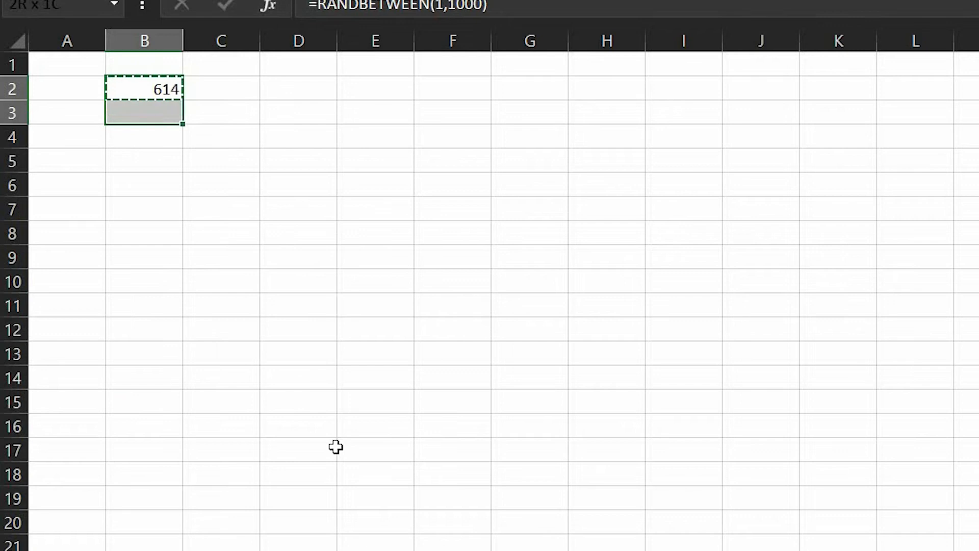
{"action": "key", "text": "shift+Right"}
{"action": "key", "text": "shift+Right"}
{"action": "key", "text": "shift+Right"}
{"action": "key", "text": "shift+Right"}
{"action": "key", "text": "shift+Right"}
{"action": "key", "text": "shift+Right"}
{"action": "key", "text": "shift+Right"}
{"action": "key", "text": "shift+Right"}
{"action": "key", "text": "shift+Right"}
{"action": "key", "text": "shift+Down"}
{"action": "key", "text": "shift+Down"}
{"action": "key", "text": "shift+Down"}
{"action": "key", "text": "shift+Down"}
{"action": "key", "text": "shift+Down"}
{"action": "key", "text": "shift+Down"}
{"action": "key", "text": "shift+Down"}
{"action": "key", "text": "shift+Down"}
{"action": "key", "text": "shift+Down"}
{"action": "key", "text": "Return"}
{"action": "key", "text": "Up"}
{"action": "key", "text": "Down"}
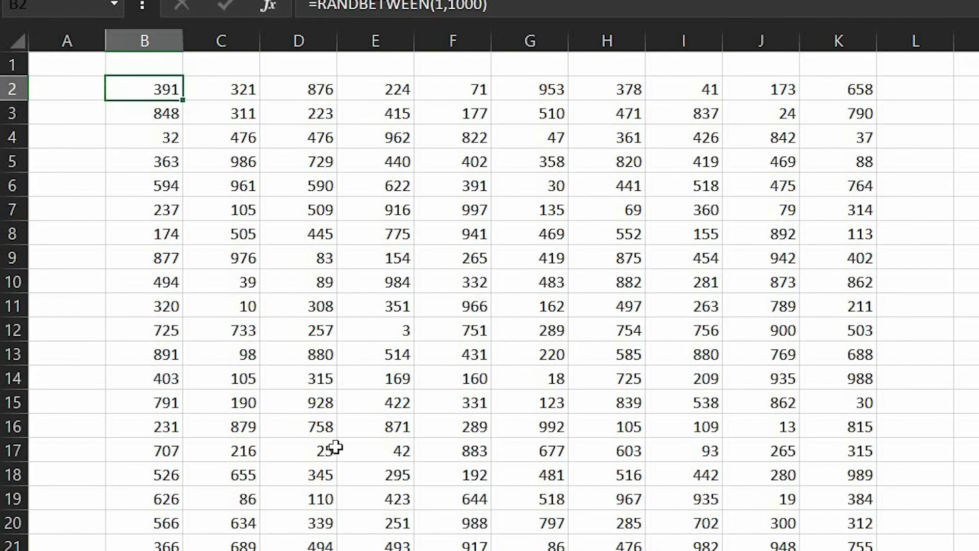
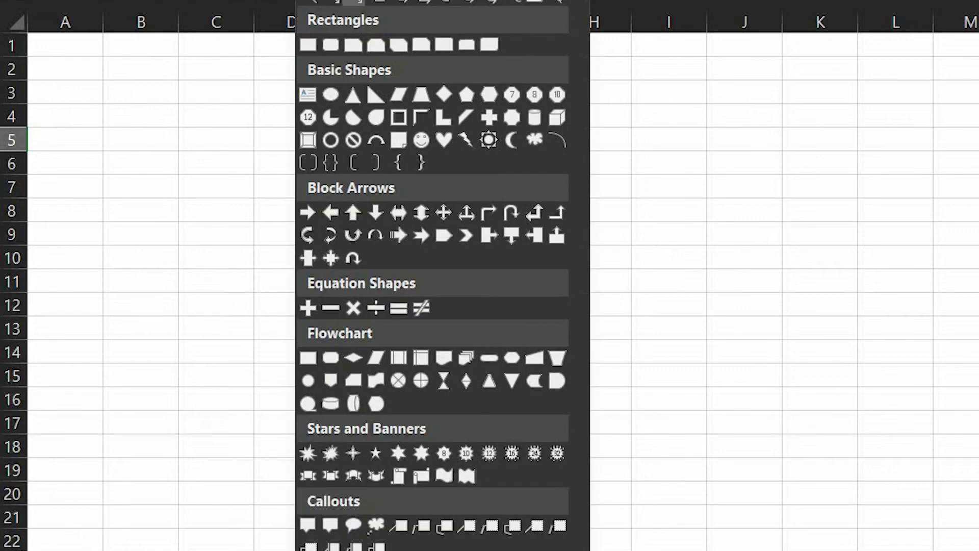
Select the rectangle from cell M6 by choosing Objects in Go To Special
{"action": "left_click", "coordinate": [957, 163]}
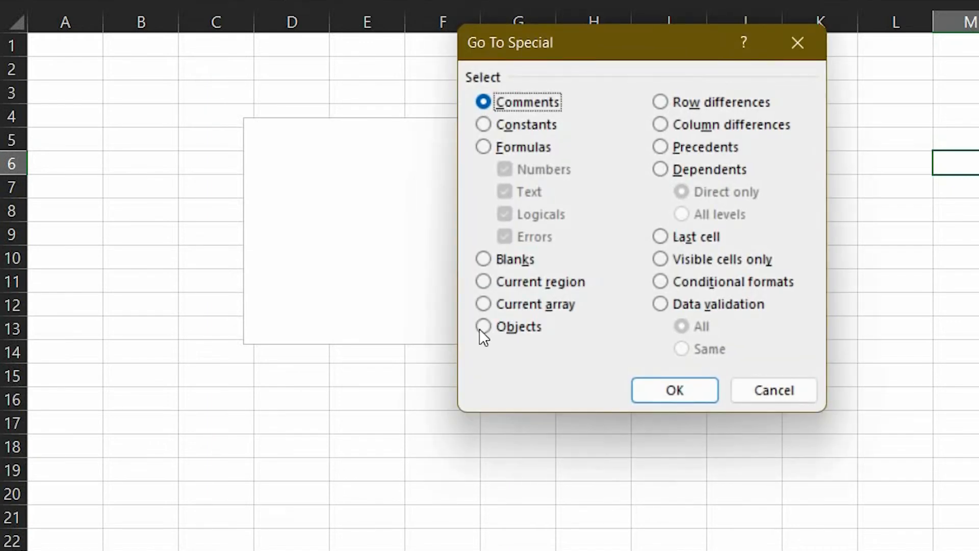
{"action": "left_click", "coordinate": [482, 327]}
{"action": "left_click", "coordinate": [667, 392]}
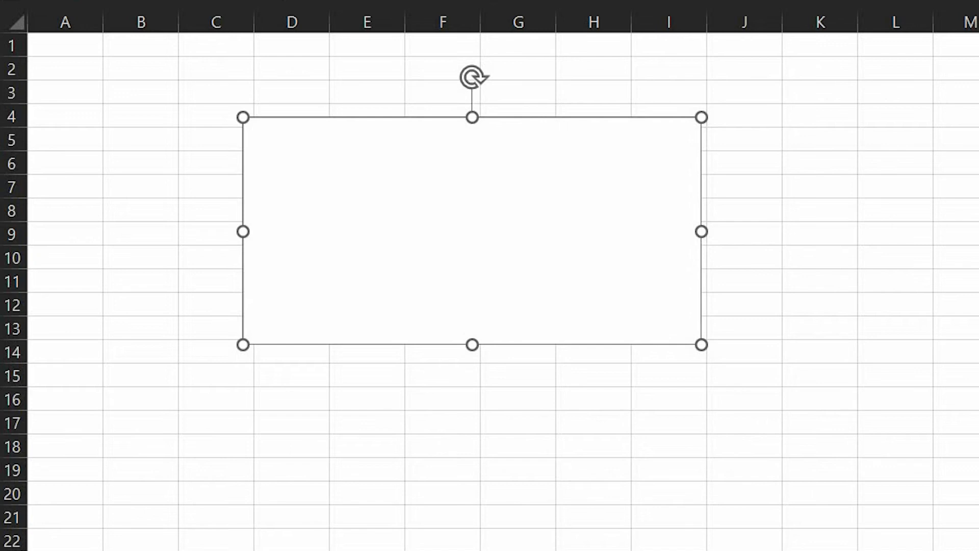
Deselect the rectangle, select it again with the Objects option of Go To Special, and return to the cells
{"action": "key", "text": "Escape"}
{"action": "key", "text": "s"}
{"action": "key", "text": "o"}
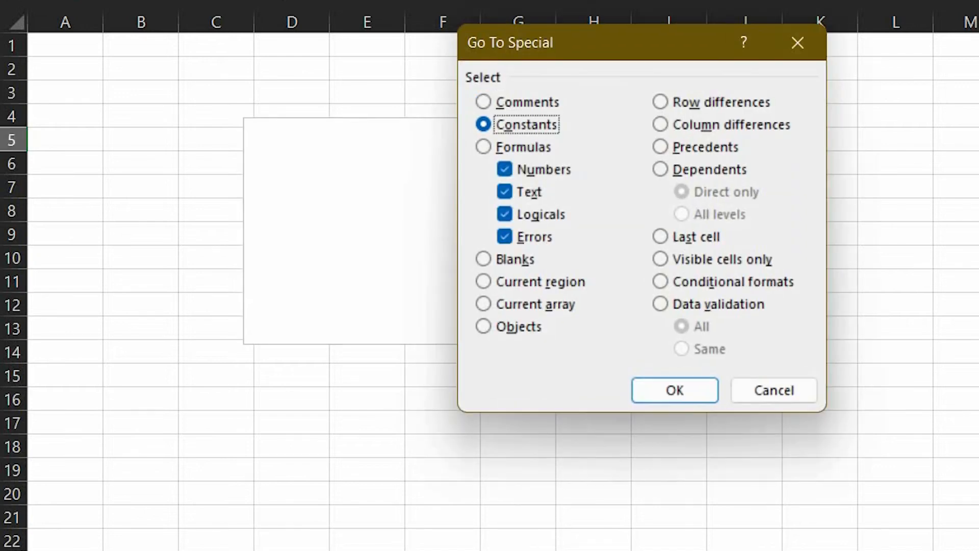
{"action": "left_click", "coordinate": [505, 325]}
{"action": "left_click", "coordinate": [681, 392]}
{"action": "left_click", "coordinate": [813, 230]}
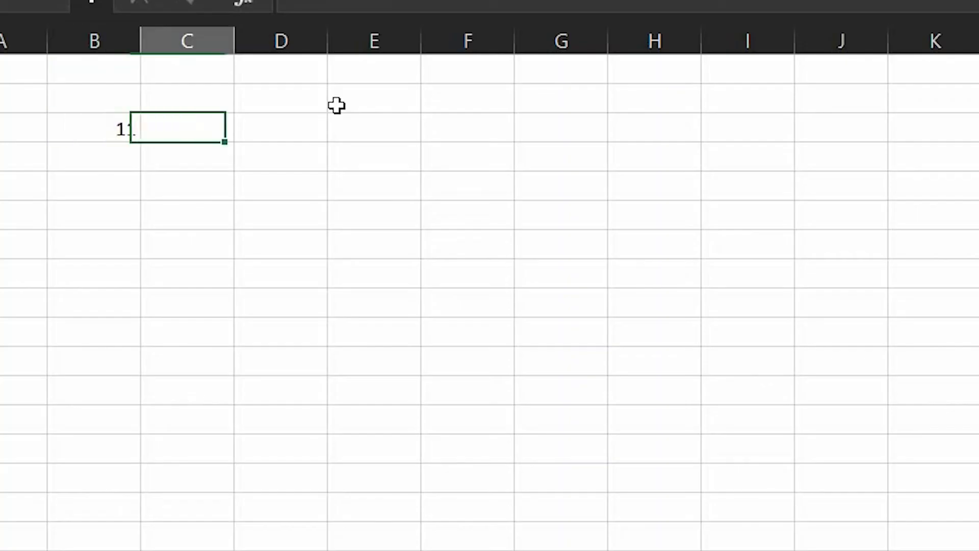
Enter qw, we, er, 11, qw and qw across columns C to H, beside the 11 in column B
{"action": "type", "text": "qw"}
{"action": "key", "text": "Tab"}
{"action": "type", "text": "we"}
{"action": "key", "text": "Tab"}
{"action": "type", "text": "er"}
{"action": "key", "text": "Tab"}
{"action": "type", "text": "11"}
{"action": "key", "text": "Tab"}
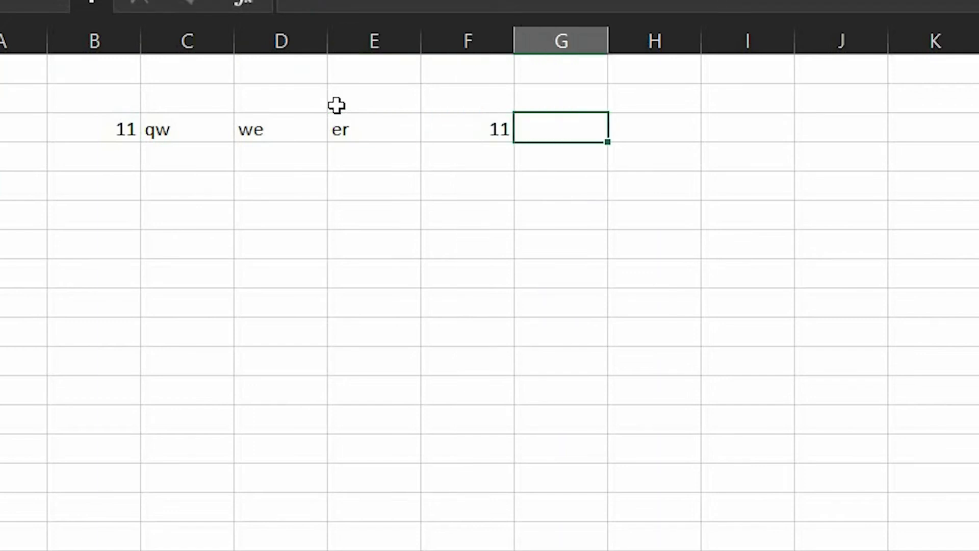
{"action": "type", "text": "qw"}
{"action": "key", "text": "Right"}
{"action": "type", "text": "qw"}
{"action": "key", "text": "Return"}
{"action": "key", "text": "Up"}
Select the row of entries from column B to H and pick out its row differences using Go To Special
{"action": "key", "text": "ctrl+Left"}
{"action": "key", "text": "ctrl+shift+Right"}
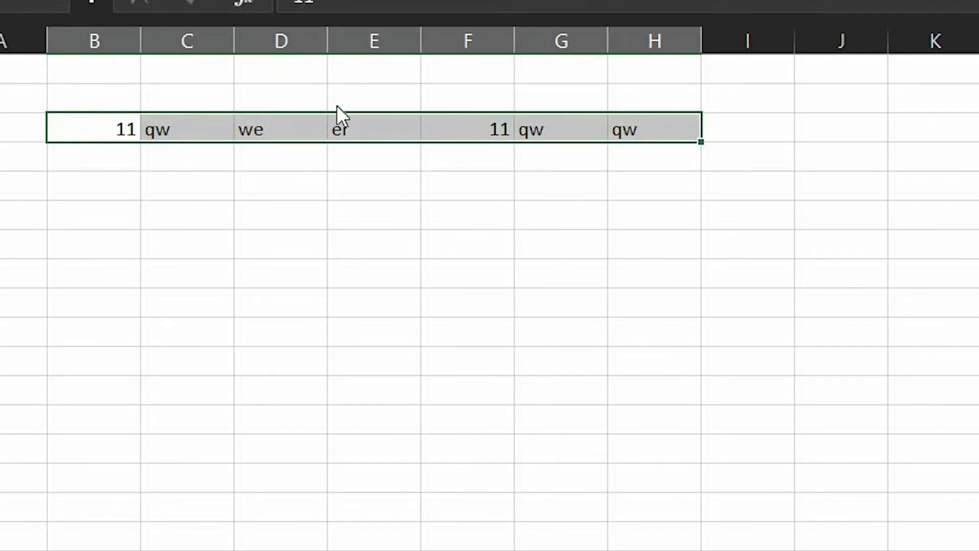
{"action": "key", "text": "F5"}
{"action": "key", "text": "alt+s"}
{"action": "left_click", "coordinate": [736, 139]}
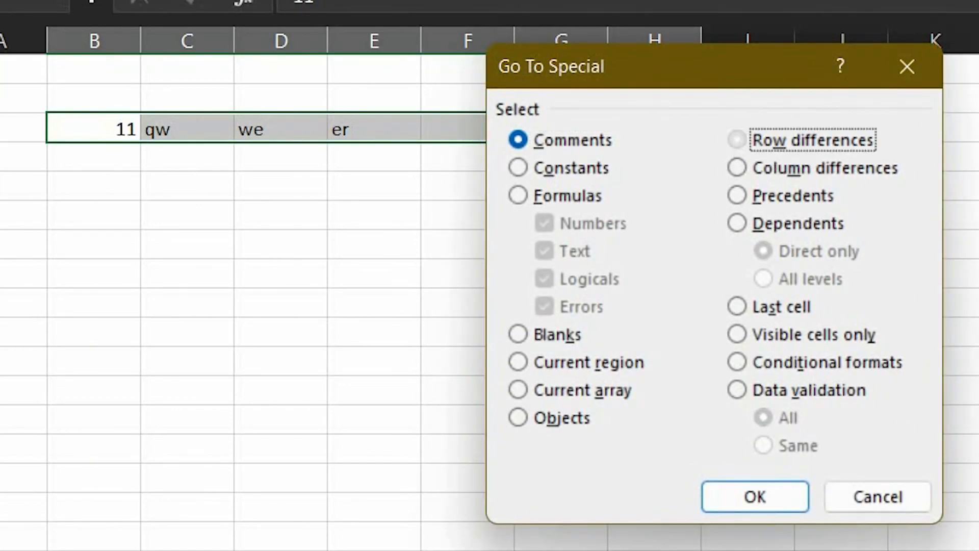
{"action": "left_click", "coordinate": [751, 501]}
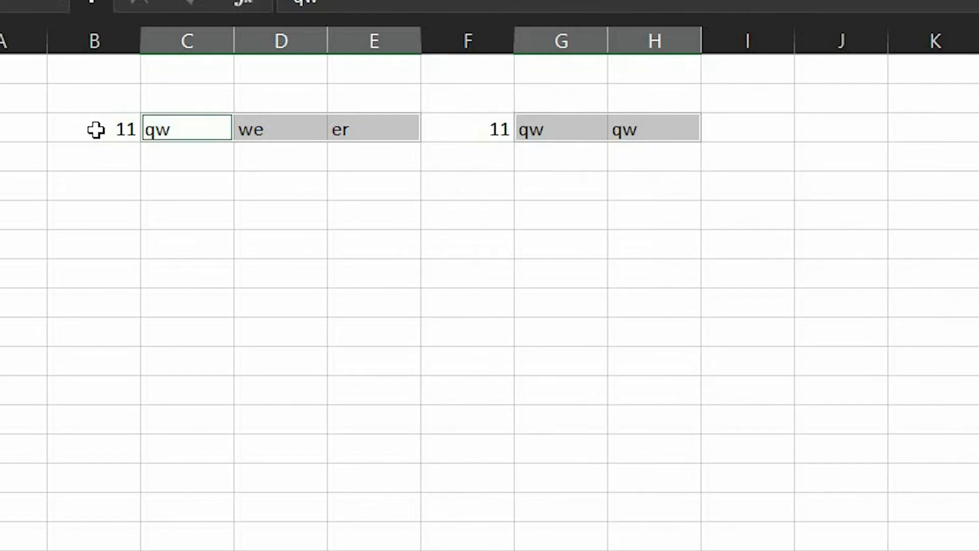
Step through the row's entries, then reselect columns B to H and select the row differences again
{"action": "key", "text": "Left"}
{"action": "key", "text": "Right"}
{"action": "key", "text": "Right"}
{"action": "key", "text": "Right"}
{"action": "key", "text": "Right"}
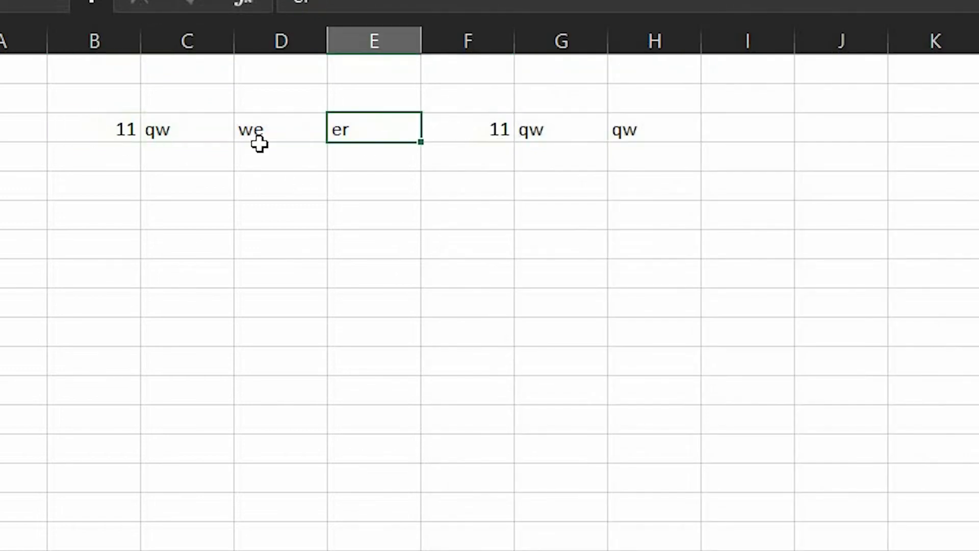
{"action": "key", "text": "ctrl+Left"}
{"action": "key", "text": "ctrl+shift+Right"}
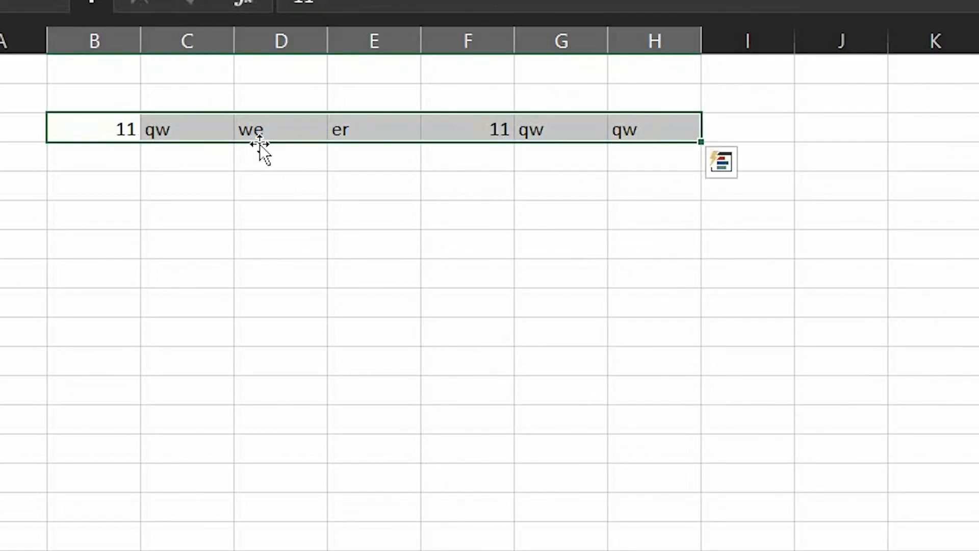
{"action": "key", "text": "F5"}
{"action": "key", "text": "alt+s"}
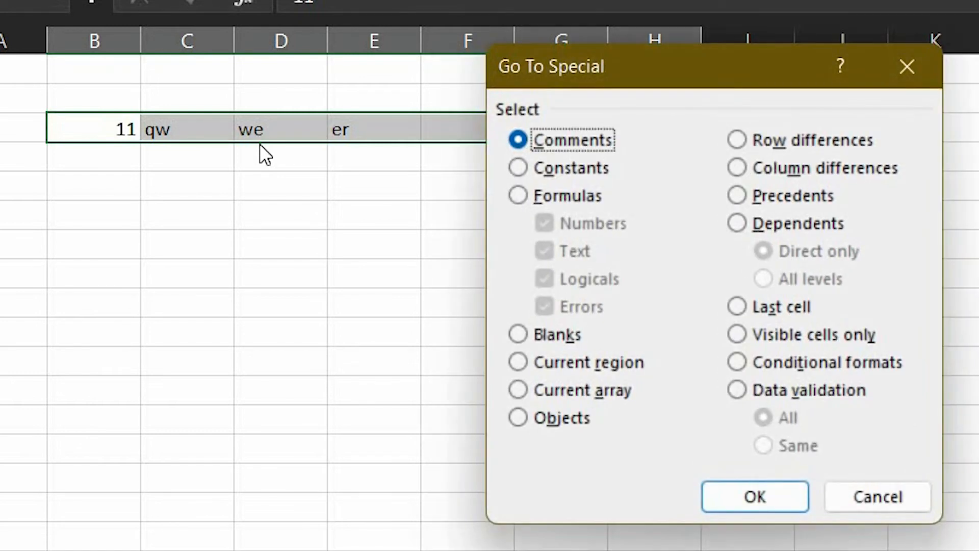
{"action": "key", "text": "w"}
{"action": "key", "text": "Return"}
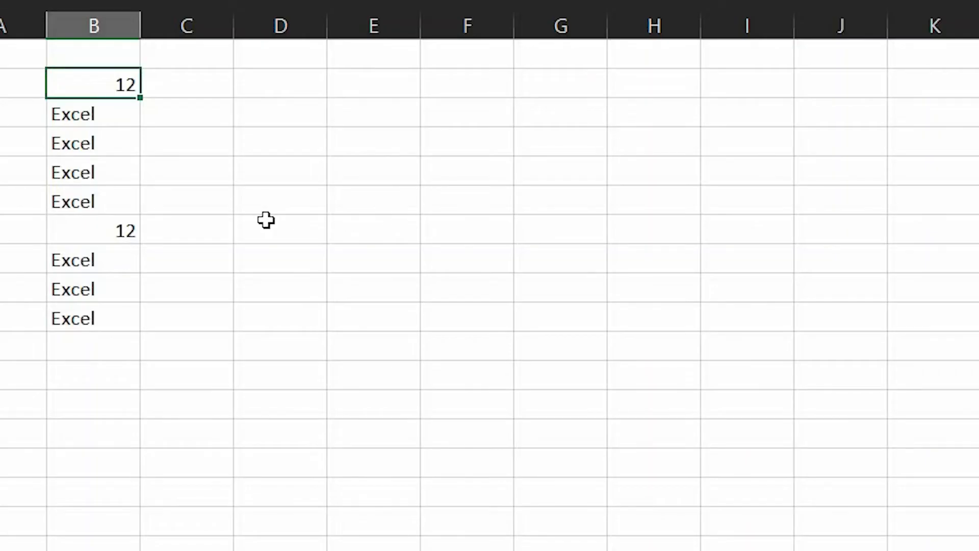
Select the block of entries in column B, starting from the first 12, and pick out its column differences with Go To Special
{"action": "key", "text": "ctrl+shift+Down"}
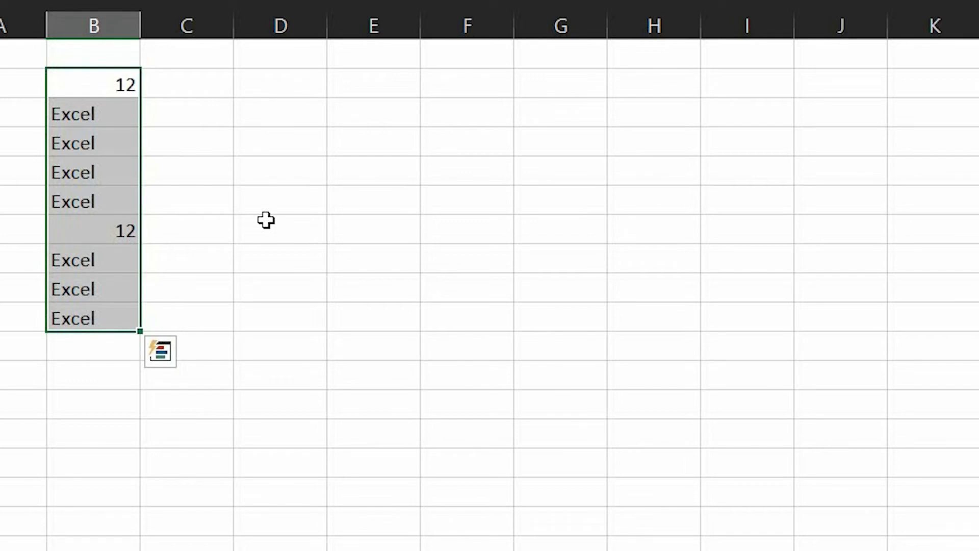
{"action": "key", "text": "alt+h"}
{"action": "key", "text": "f"}
{"action": "key", "text": "d"}
{"action": "key", "text": "s"}
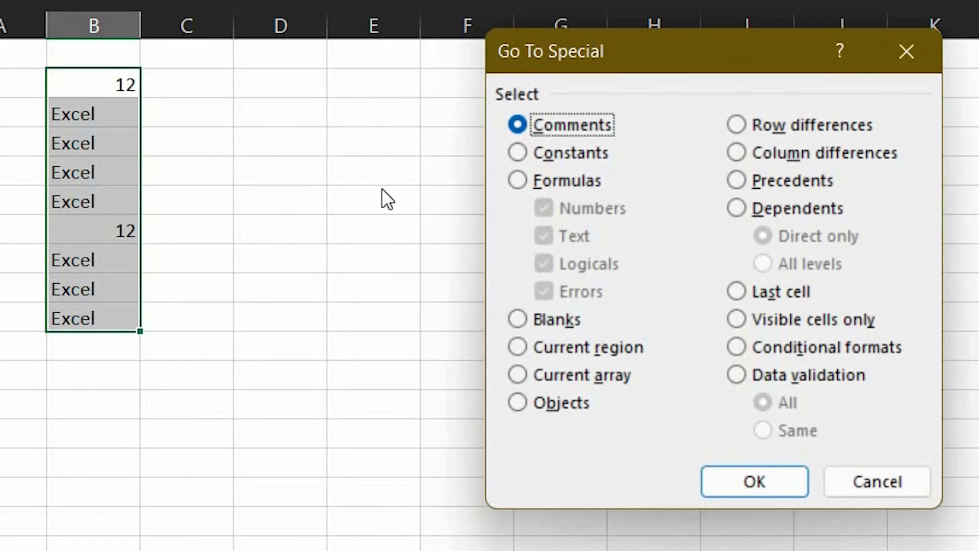
{"action": "left_click", "coordinate": [771, 152]}
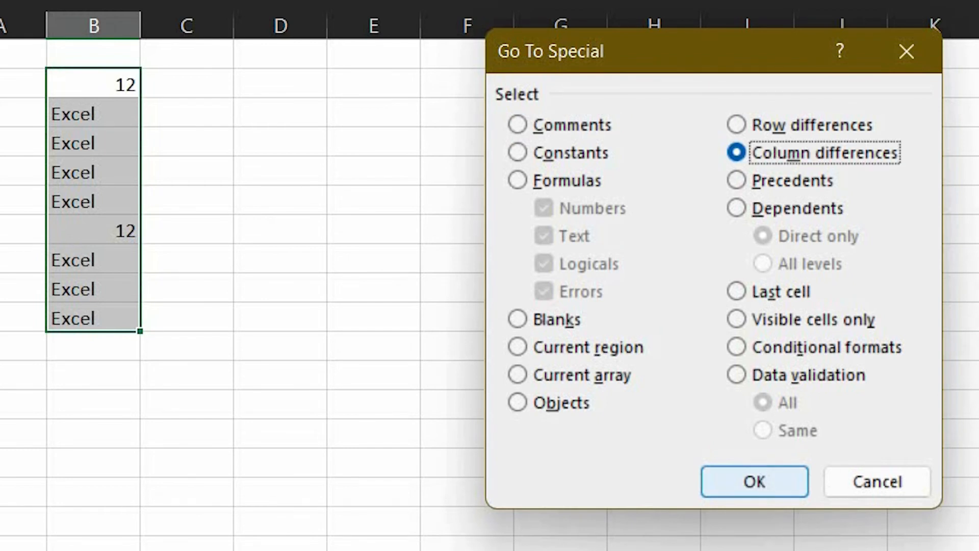
{"action": "left_click", "coordinate": [760, 473]}
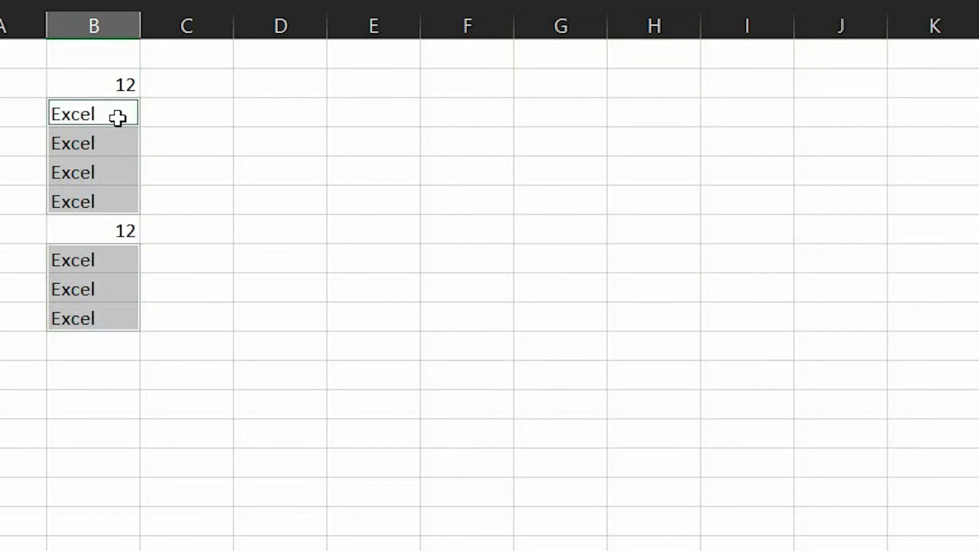
With the third Excel entry active, select the whole of column B and pick out its column differences with Go To Special
{"action": "left_click", "coordinate": [121, 161]}
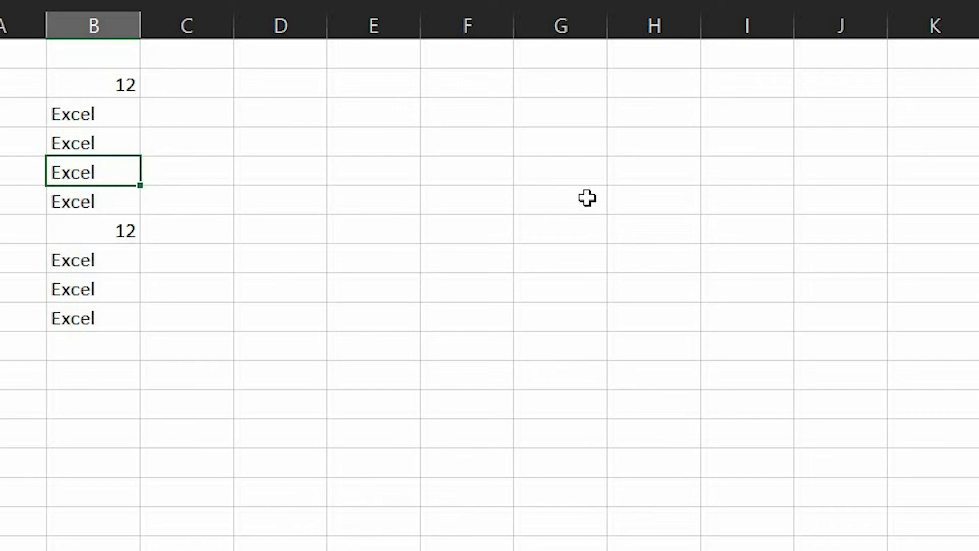
{"action": "key", "text": "ctrl+space"}
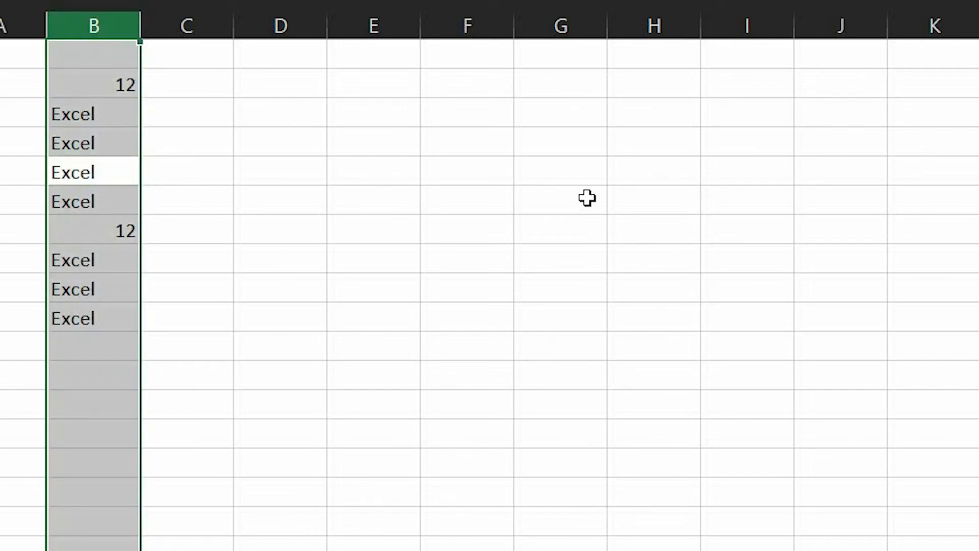
{"action": "key", "text": "F5"}
{"action": "key", "text": "alt+s"}
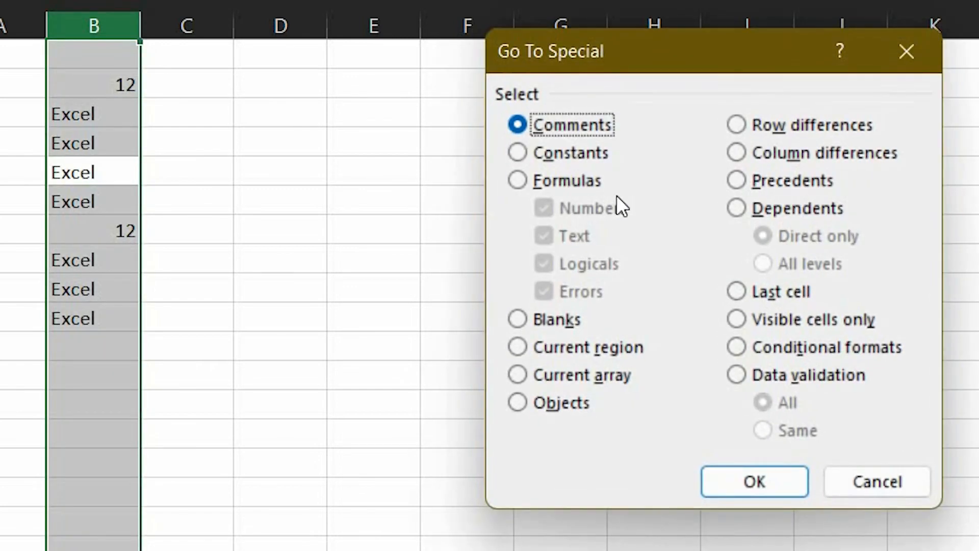
{"action": "left_click", "coordinate": [771, 154]}
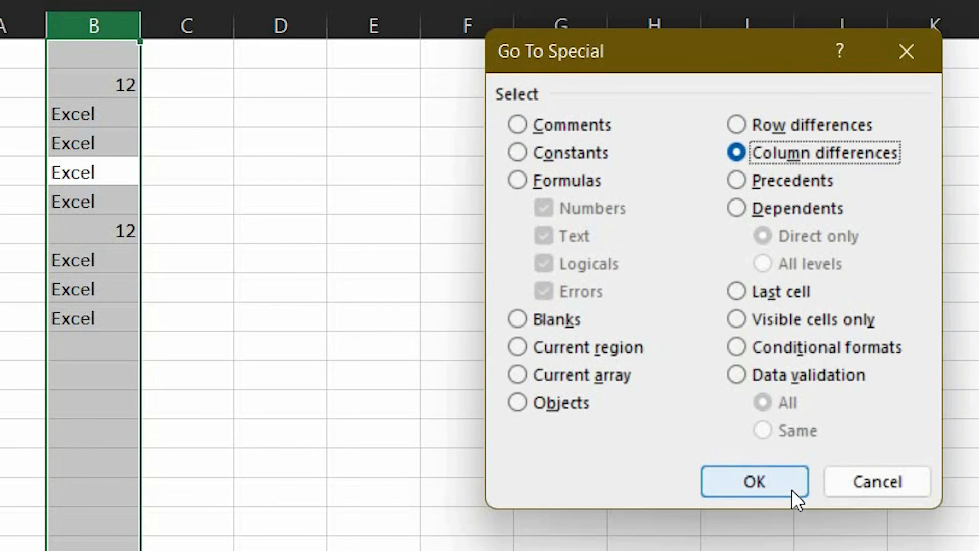
{"action": "left_click", "coordinate": [798, 488]}
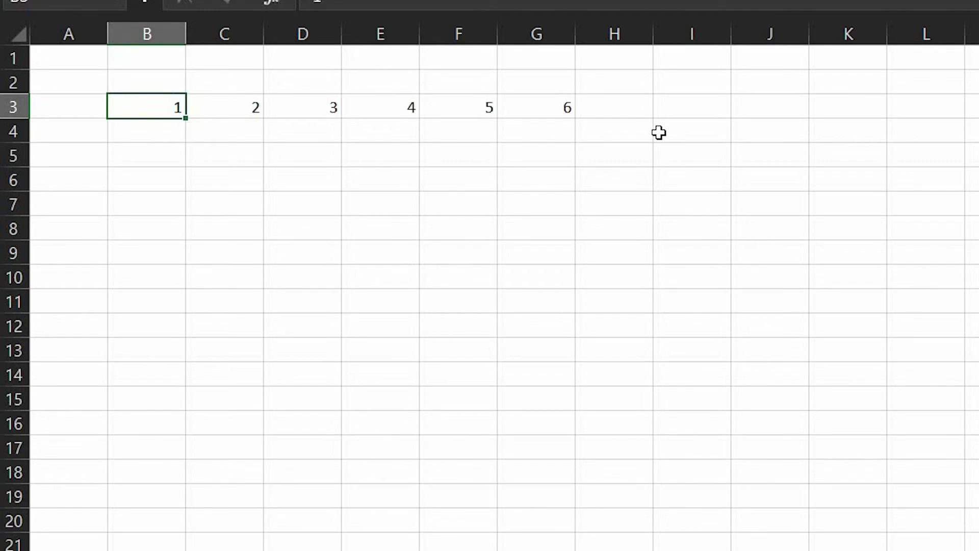
Select the numbers in B3:G3 and use the Precedents option of Go To Special on them, with direct references only
{"action": "key", "text": "ctrl+shift+Right"}
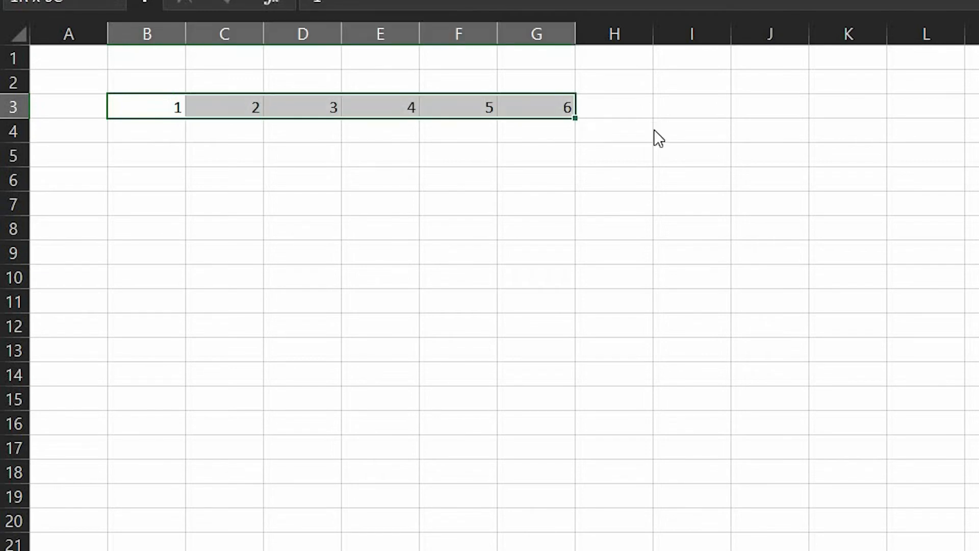
{"action": "key", "text": "ctrl+g"}
{"action": "key", "text": "alt+s"}
{"action": "left_click", "coordinate": [683, 163]}
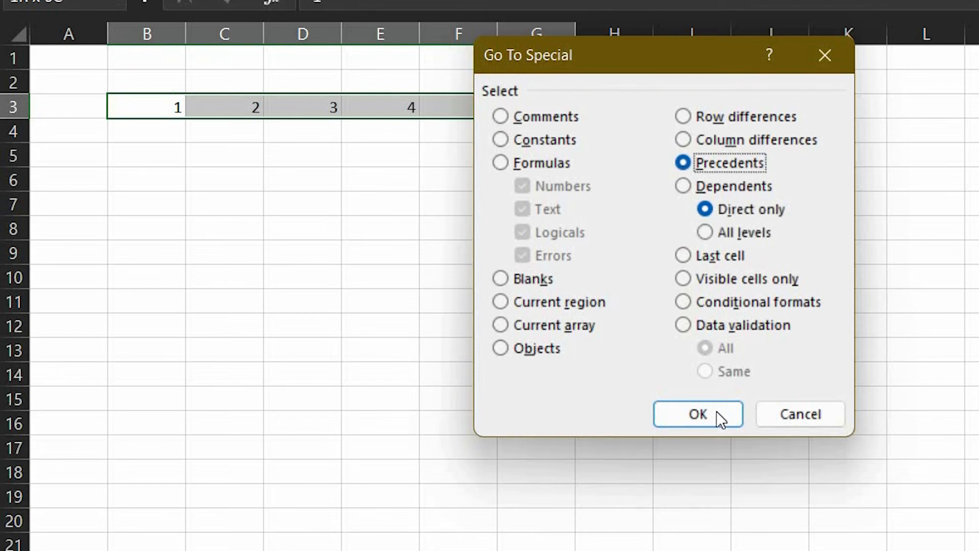
{"action": "key", "text": "Return"}
Inspect the cells G3, C3 and D3 to see which cells their formulas refer to
{"action": "left_click", "coordinate": [565, 104]}
{"action": "left_click", "coordinate": [219, 109]}
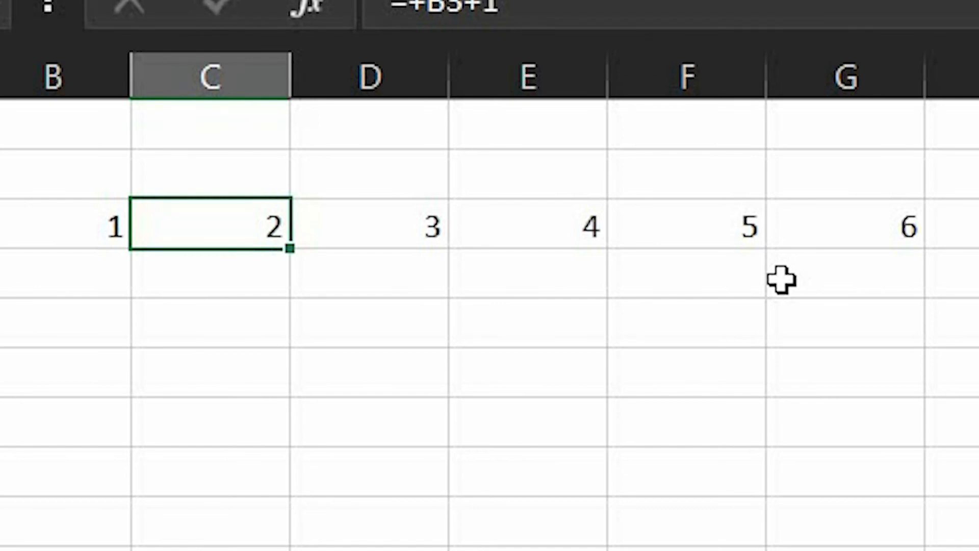
{"action": "key", "text": "F2"}
{"action": "key", "text": "Escape"}
{"action": "key", "text": "Right"}
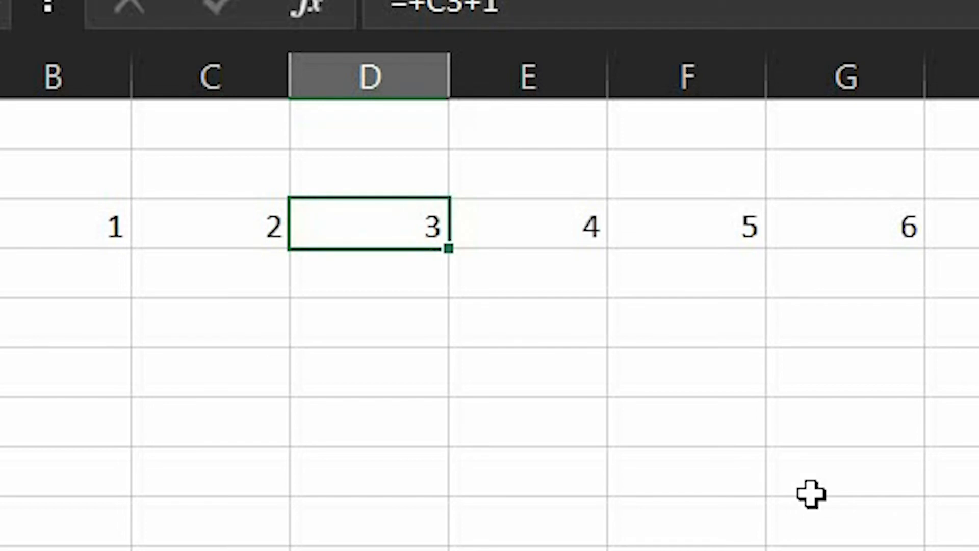
Reselect B3:G3 and select its precedents again, and choose the Precedents option for G3 alone
{"action": "key", "text": "Left"}
{"action": "key", "text": "Left"}
{"action": "key", "text": "ctrl+shift+Right"}
{"action": "key", "text": "ctrl+g"}
{"action": "key", "text": "alt+s"}
{"action": "left_click", "coordinate": [974, 548]}
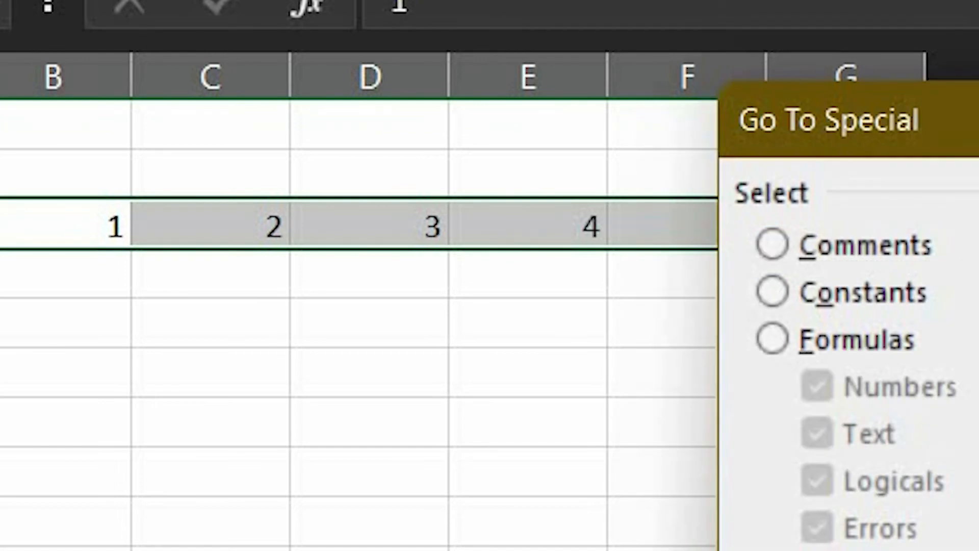
{"action": "key", "text": "Return"}
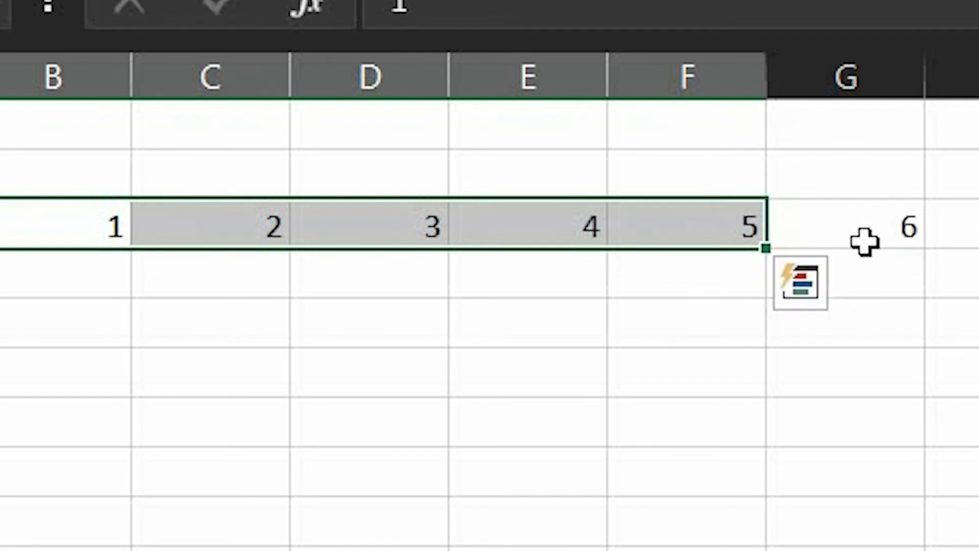
{"action": "left_click", "coordinate": [846, 224]}
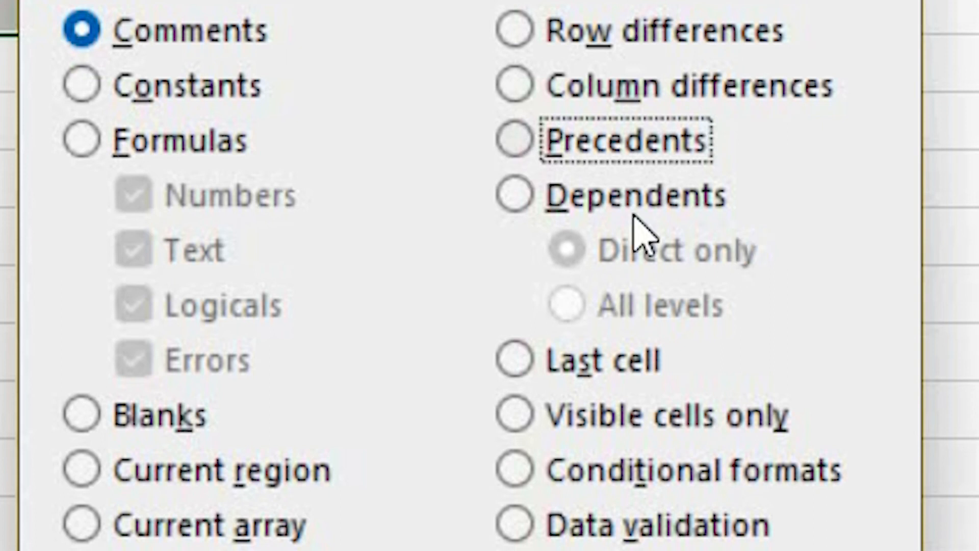
{"action": "left_click", "coordinate": [625, 148]}
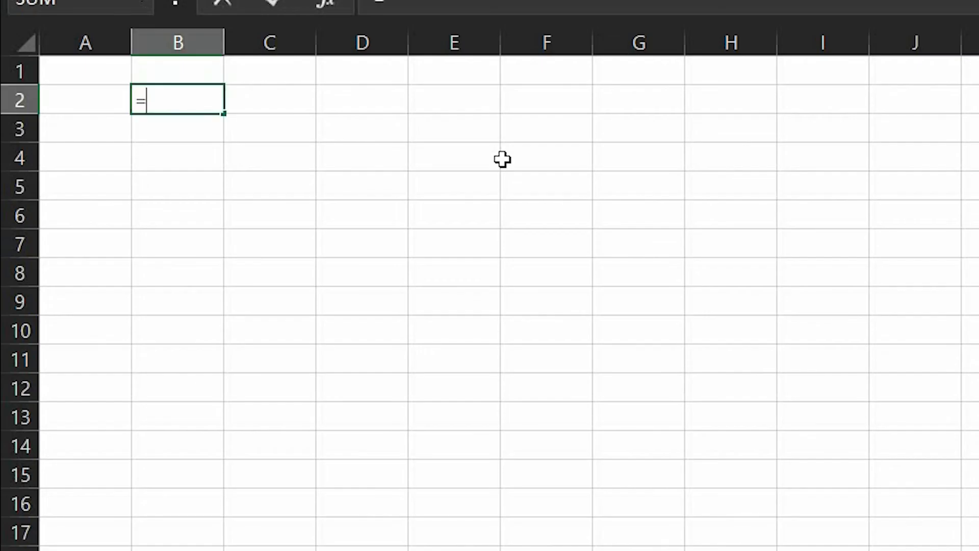
Start a RAND formula in B2 for filling B2:G10 with random numbers
{"action": "type", "text": "RAND"}
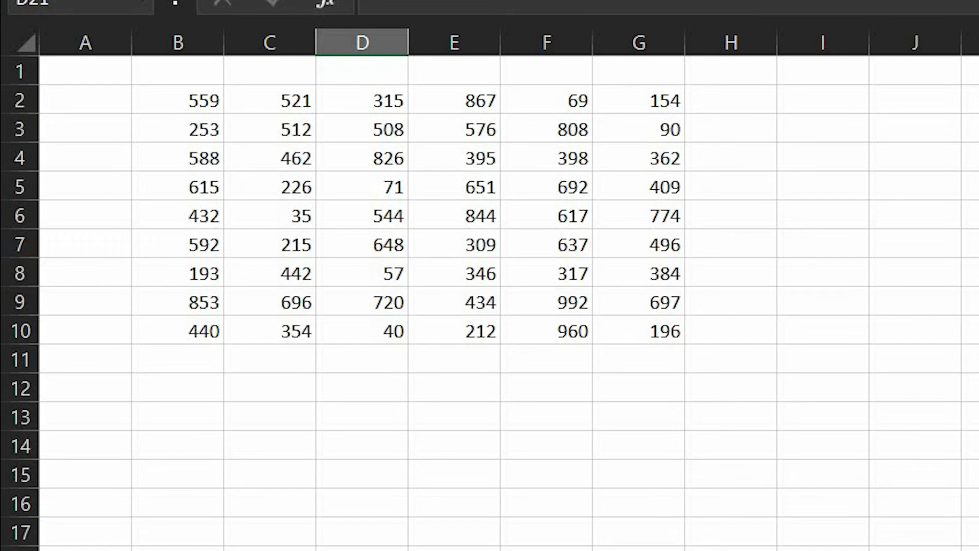
Select only the visible cells of the random number table using Go To Special, and copy them
{"action": "key", "text": "F5"}
{"action": "key", "text": "alt+s"}
{"action": "left_click", "coordinate": [836, 306]}
{"action": "left_click", "coordinate": [867, 489]}
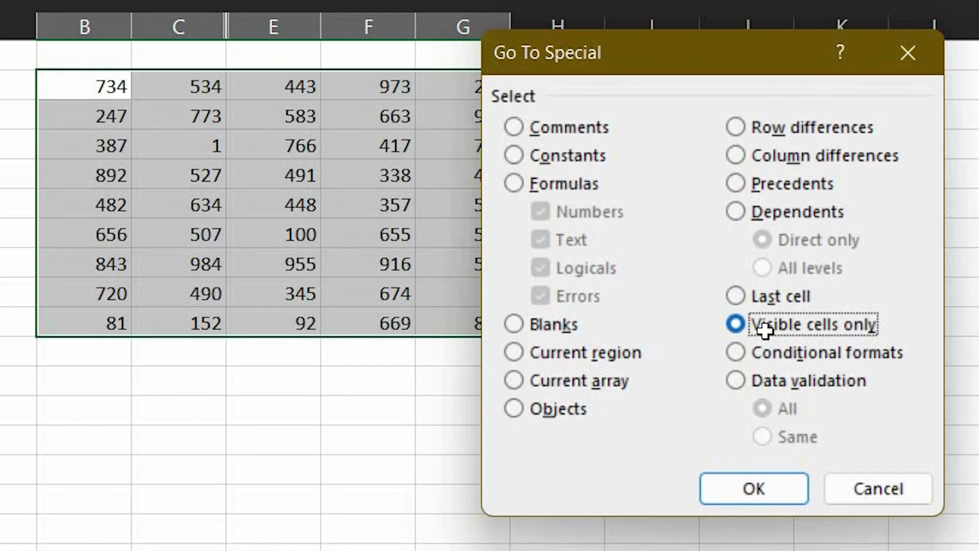
{"action": "key", "text": "Return"}
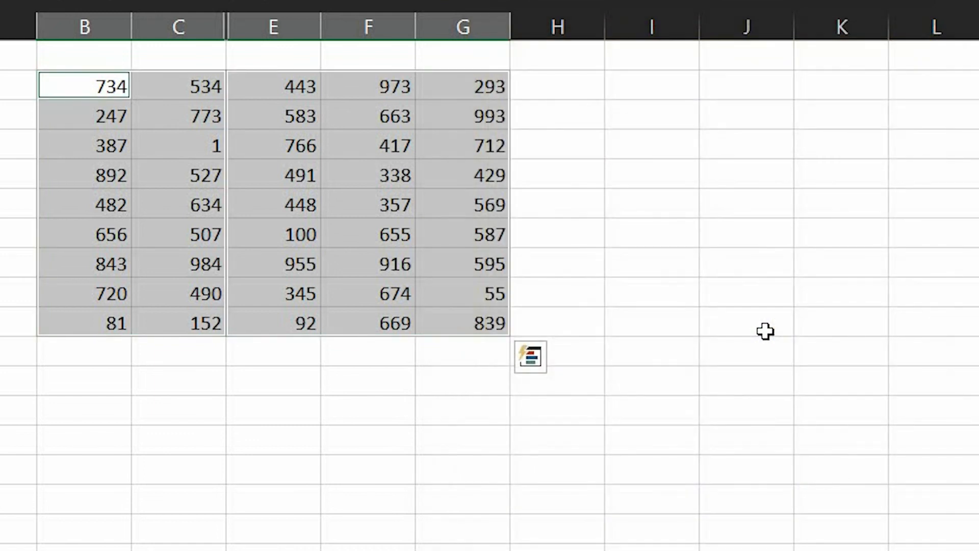
{"action": "key", "text": "ctrl+c"}
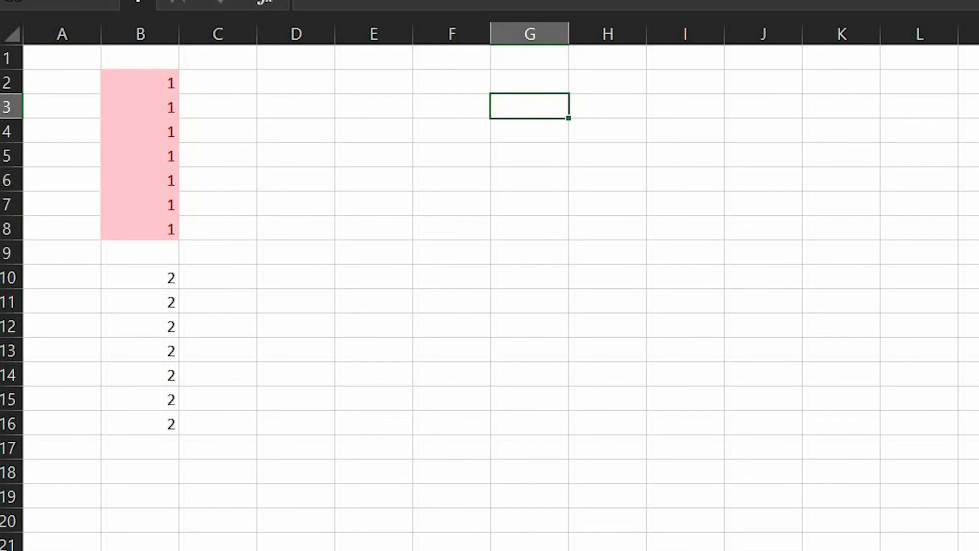
Choose the Conditional formats option of Go To Special for the sheet, and switch it from All to Same
{"action": "key", "text": "F5"}
{"action": "key", "text": "alt+s"}
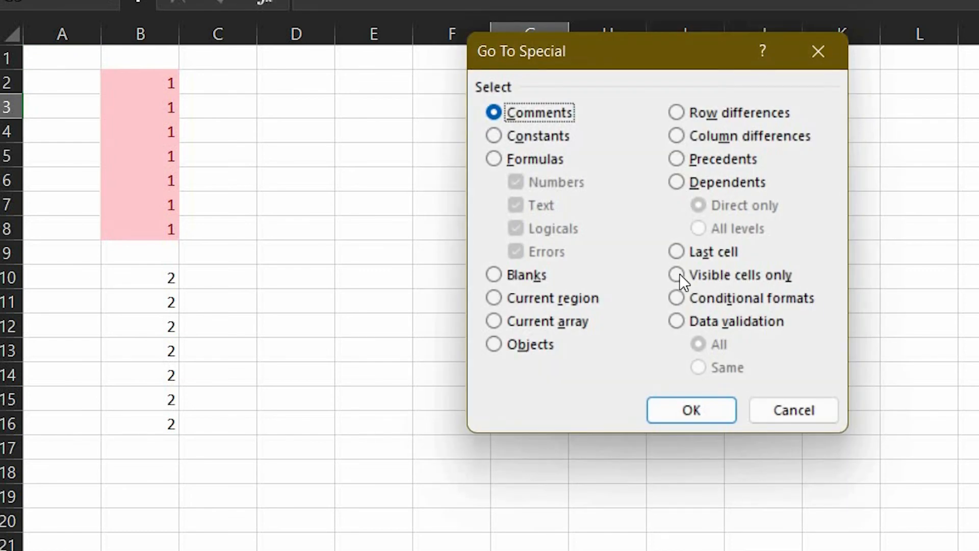
{"action": "left_click", "coordinate": [740, 298]}
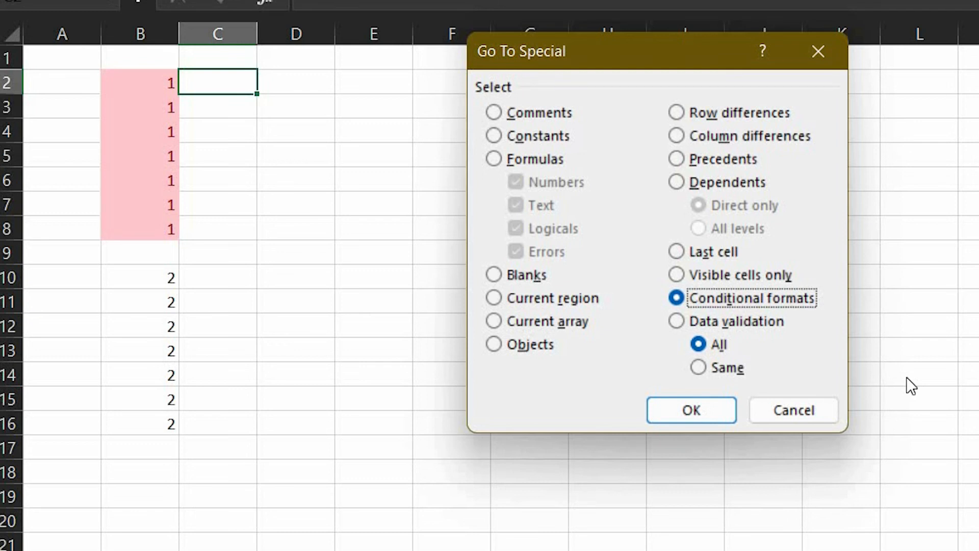
{"action": "left_click", "coordinate": [714, 367]}
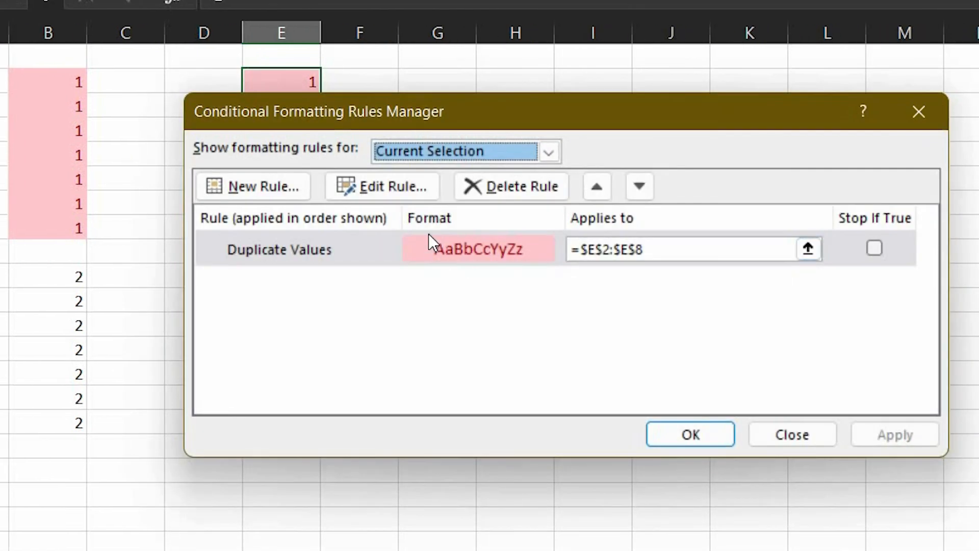
Check which ranges the Duplicate Values rules of E2 and B4 apply to in the Conditional Formatting Rules Manager
{"action": "left_click", "coordinate": [430, 239]}
{"action": "left_click", "coordinate": [796, 428]}
{"action": "left_click", "coordinate": [27, 135]}
{"action": "left_click", "coordinate": [970, 3]}
{"action": "left_click", "coordinate": [966, 292]}
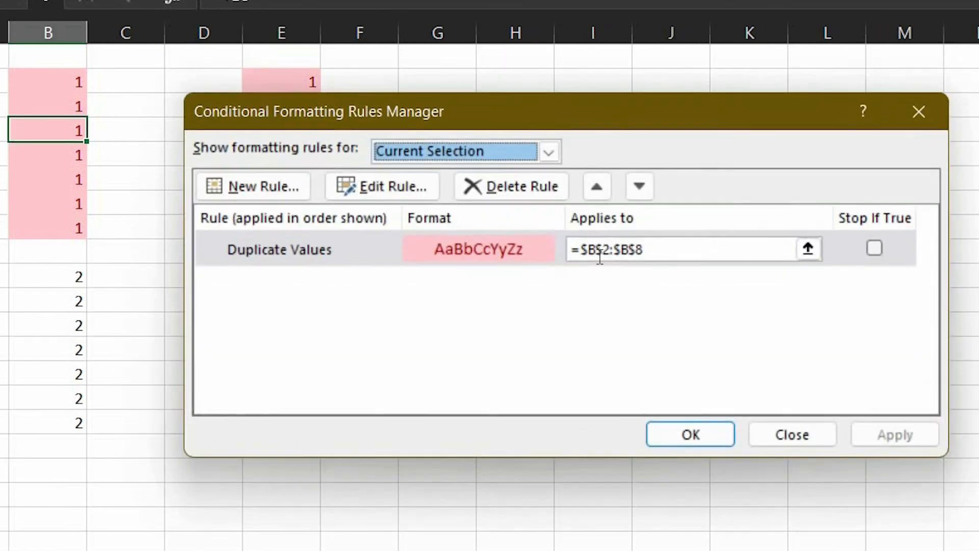
{"action": "left_click", "coordinate": [793, 434]}
{"action": "left_click", "coordinate": [826, 250]}
Select the cells sharing B2's conditional format using the Same option of Go To Special, and mark out the column E block for comparison
{"action": "left_click", "coordinate": [67, 84]}
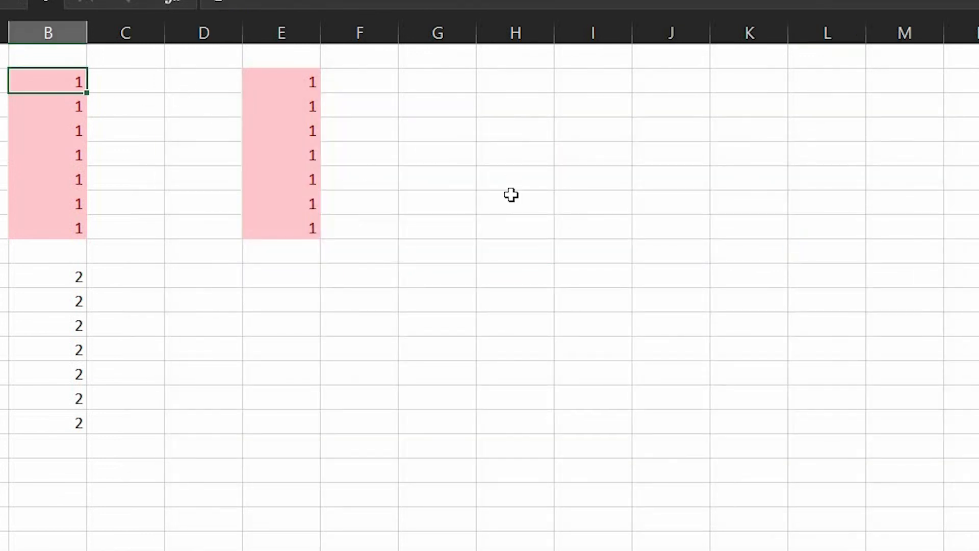
{"action": "key", "text": "ctrl+g"}
{"action": "key", "text": "alt+s"}
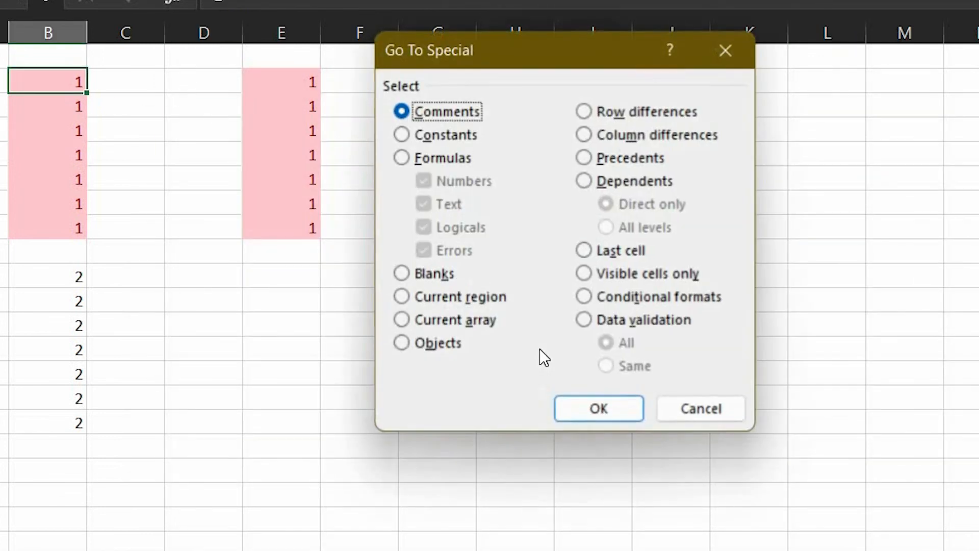
{"action": "left_click", "coordinate": [635, 299]}
{"action": "left_click", "coordinate": [635, 367]}
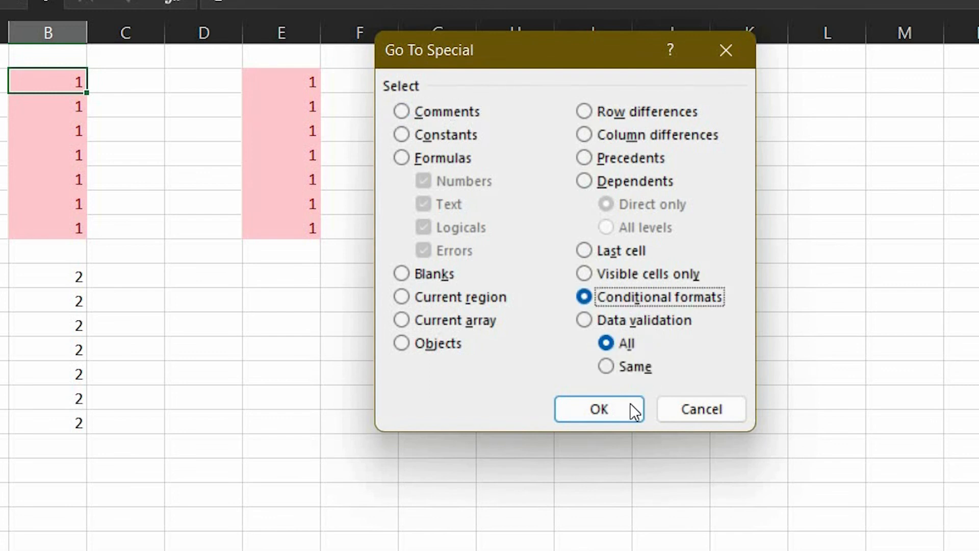
{"action": "key", "text": "Return"}
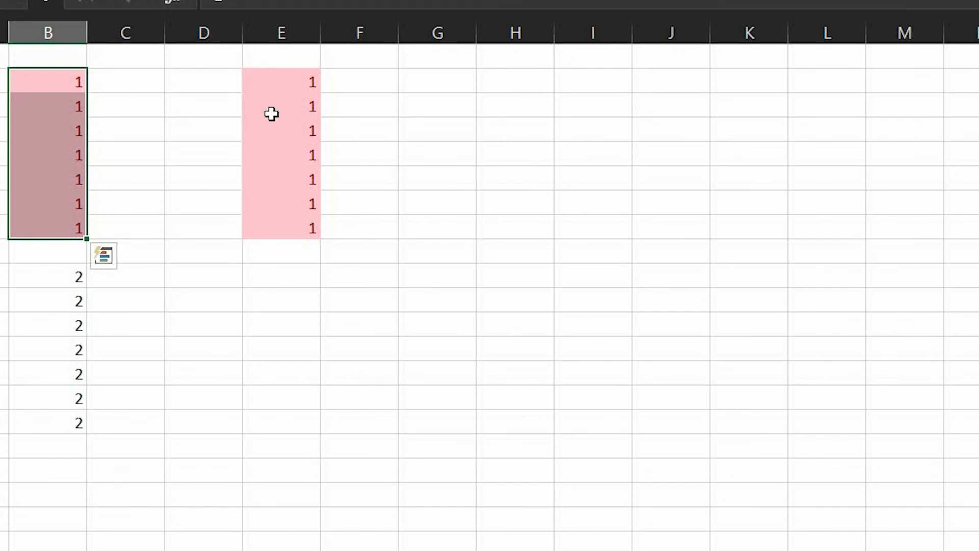
{"action": "left_click_drag", "start_coordinate": [288, 79], "coordinate": [123, 145]}
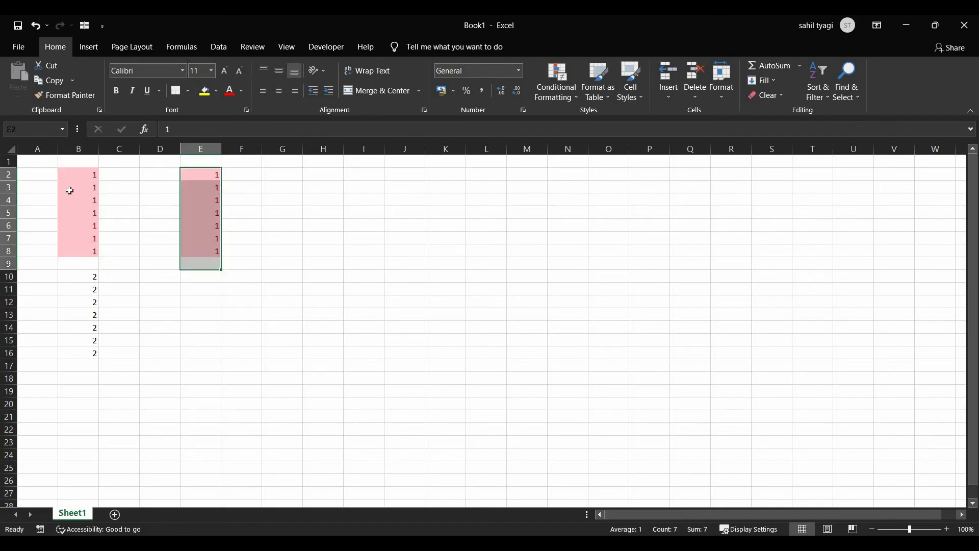
{"action": "left_click", "coordinate": [70, 191]}
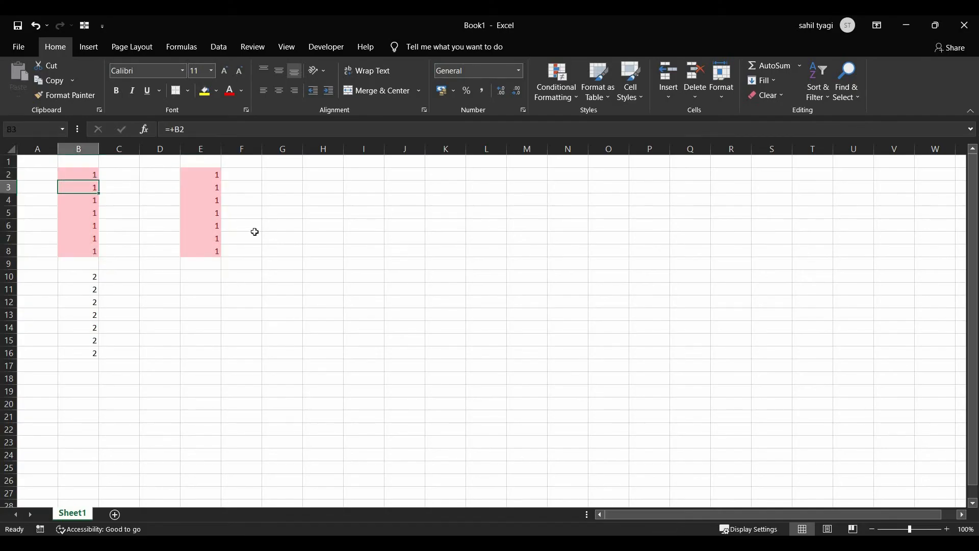
Highlight the duplicate values in B10:B16 with a conditional formatting rule
{"action": "left_click_drag", "start_coordinate": [92, 276], "coordinate": [93, 353]}
{"action": "left_click", "coordinate": [557, 82]}
{"action": "mouse_move", "coordinate": [592, 119]}
{"action": "key", "text": "Return"}
{"action": "key", "text": "Return"}
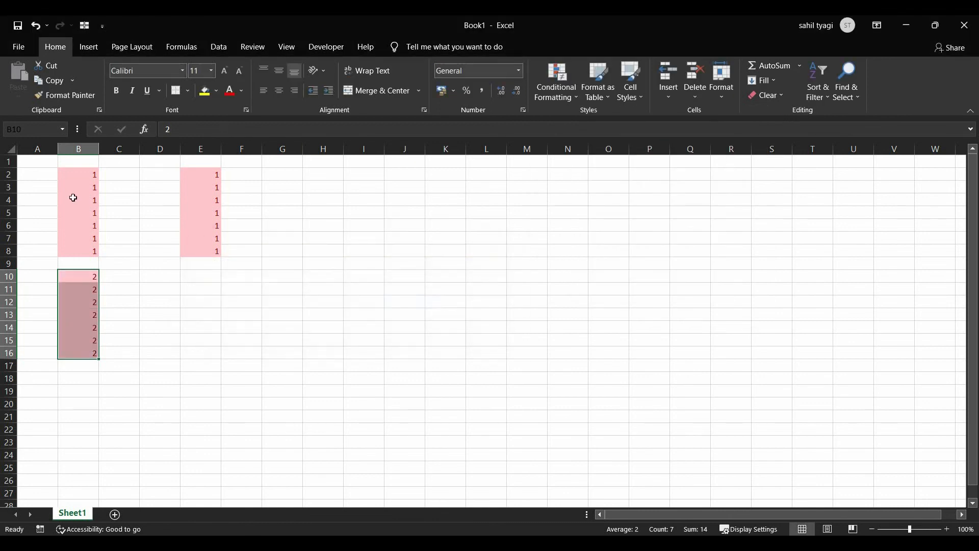
Starting from B10, select the cells with the same conditional format using the Conditional formats and Same options of Go To Special
{"action": "left_click", "coordinate": [72, 199]}
{"action": "left_click", "coordinate": [86, 277]}
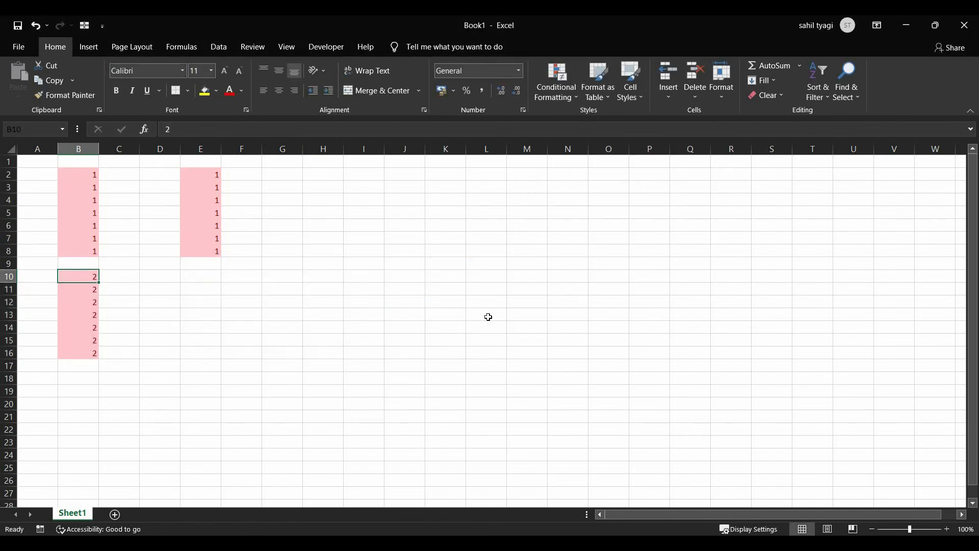
{"action": "key", "text": "alt"}
{"action": "key", "text": "h"}
{"action": "key", "text": "f"}
{"action": "key", "text": "d"}
{"action": "key", "text": "s"}
{"action": "key", "text": "t"}
{"action": "key", "text": "e"}
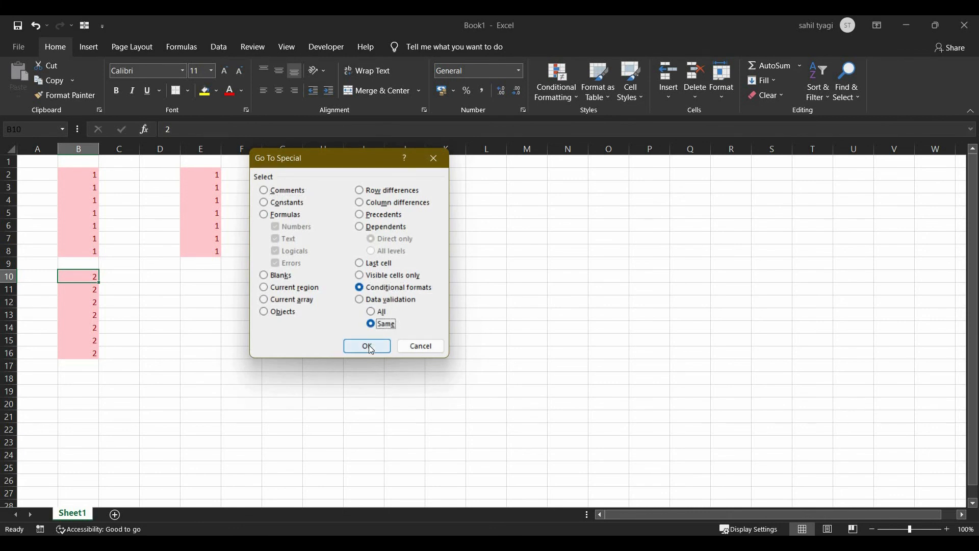
{"action": "left_click", "coordinate": [368, 347]}
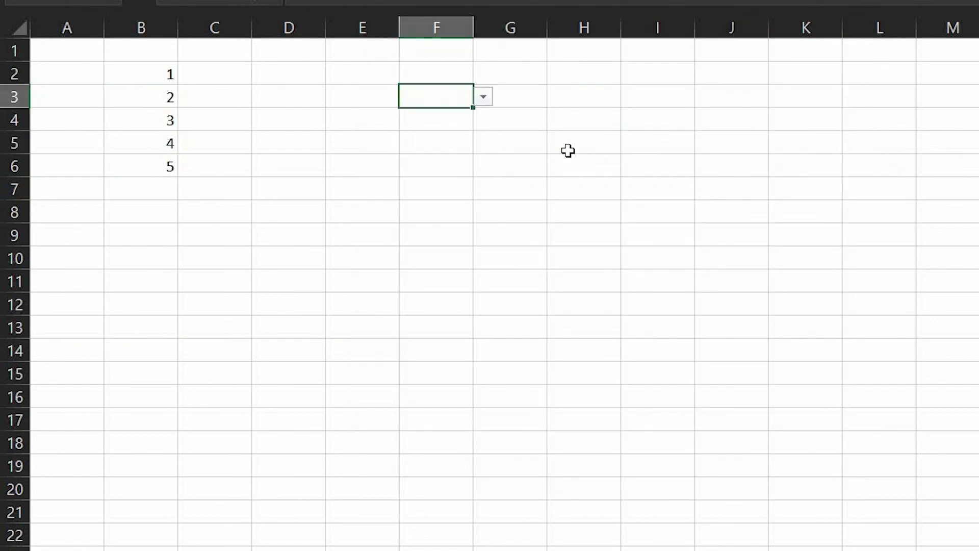
Starting from H4, select all cells with data validation using the Data validation and All options of Go To Special
{"action": "left_click", "coordinate": [568, 123]}
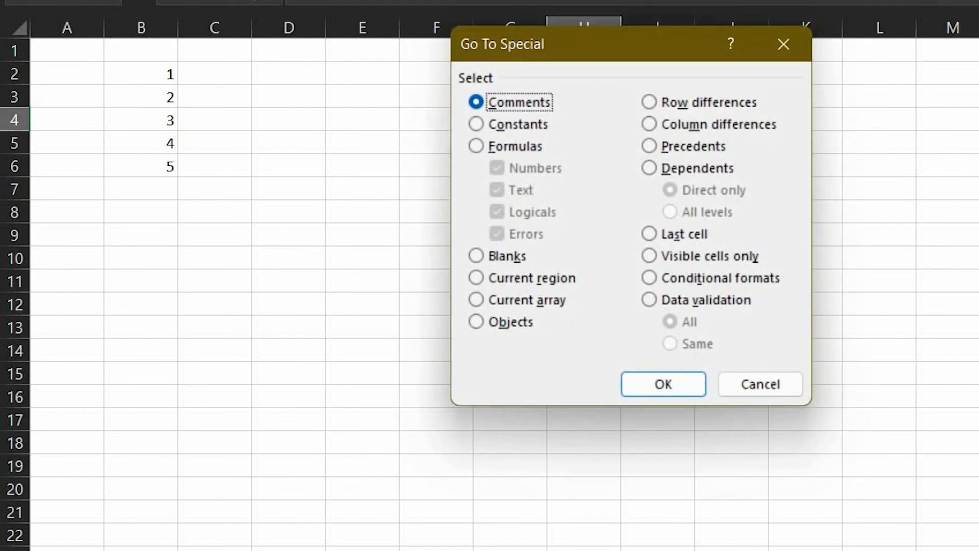
{"action": "left_click", "coordinate": [701, 300]}
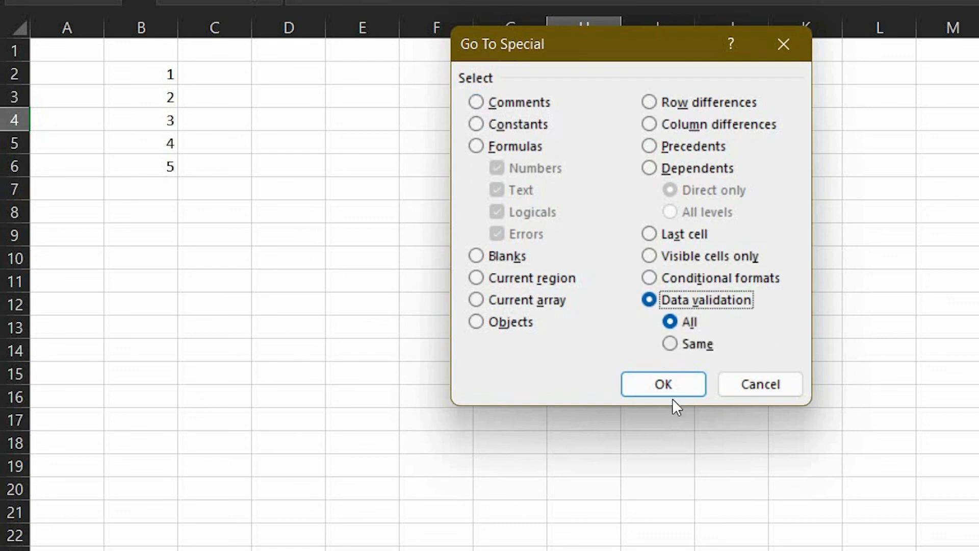
{"action": "left_click", "coordinate": [663, 384]}
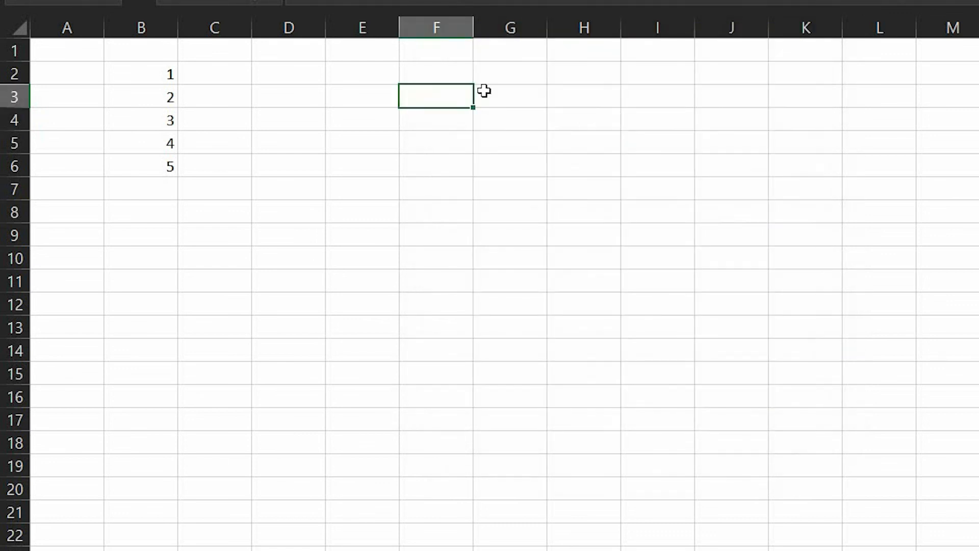
Extend the selection from F3 down to F6, and move down through the cells to F6 to check them for drop-down lists
{"action": "key", "text": "shift+Down"}
{"action": "key", "text": "shift+Down"}
{"action": "key", "text": "shift+Down"}
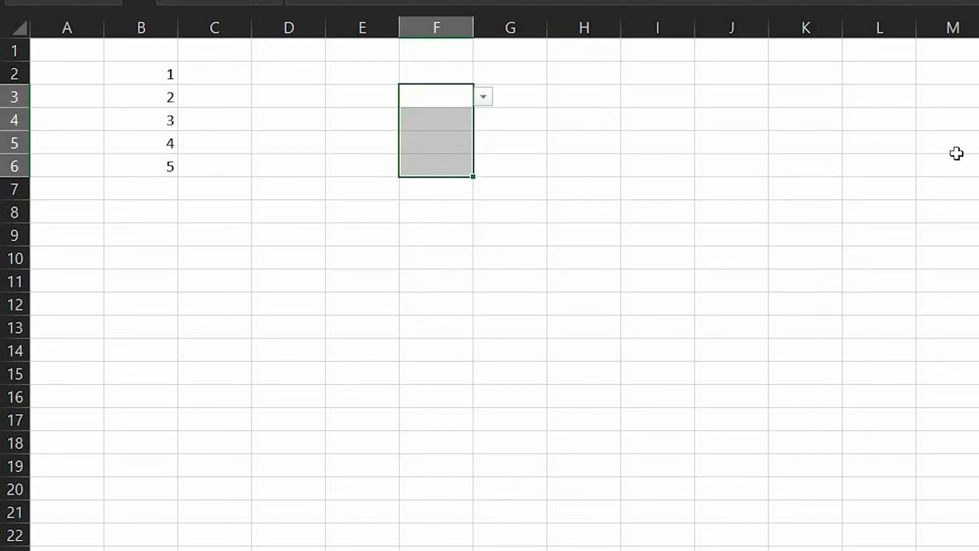
{"action": "key", "text": "Down"}
{"action": "key", "text": "Down"}
{"action": "key", "text": "Down"}
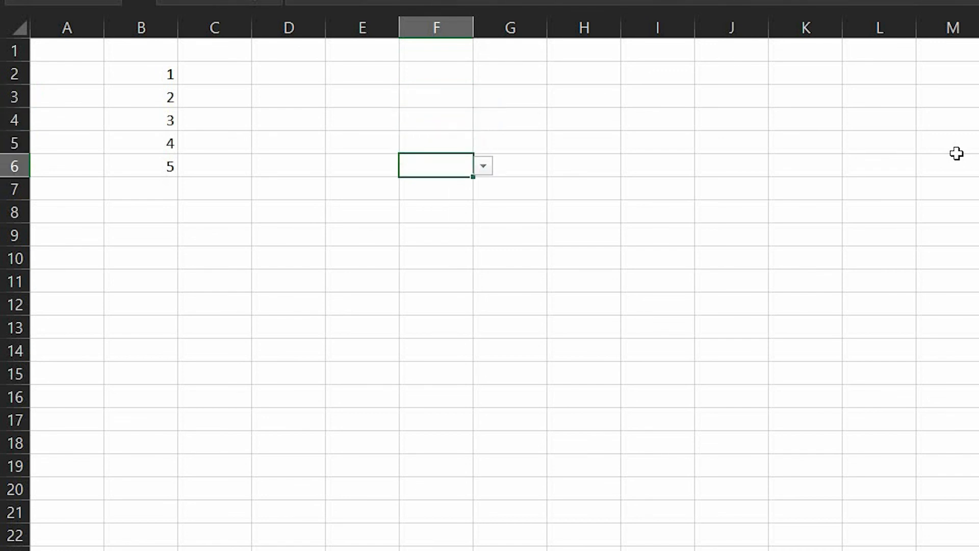
Starting from M5, locate every cell containing data validation again with Go To Special, keeping the All option
{"action": "left_click", "coordinate": [957, 153]}
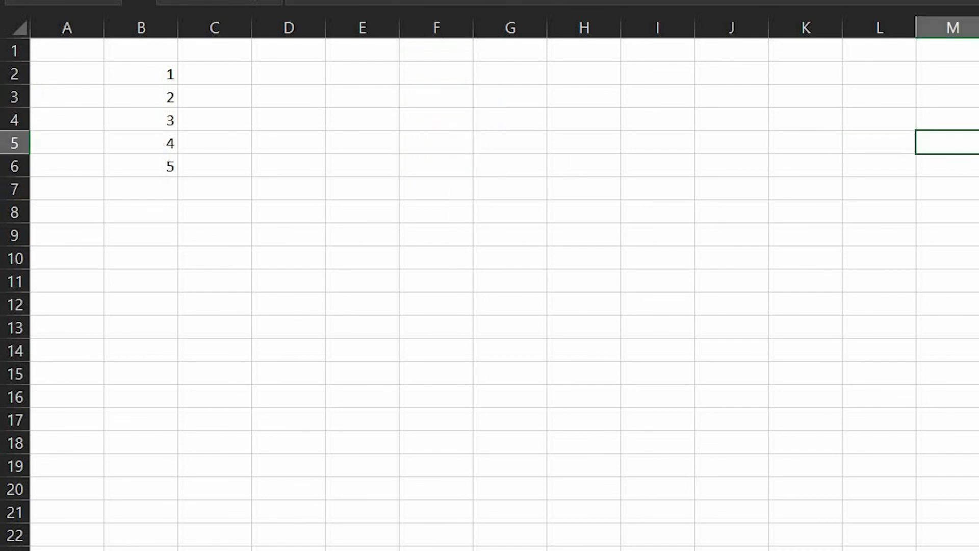
{"action": "key", "text": "F5"}
{"action": "key", "text": "alt+s"}
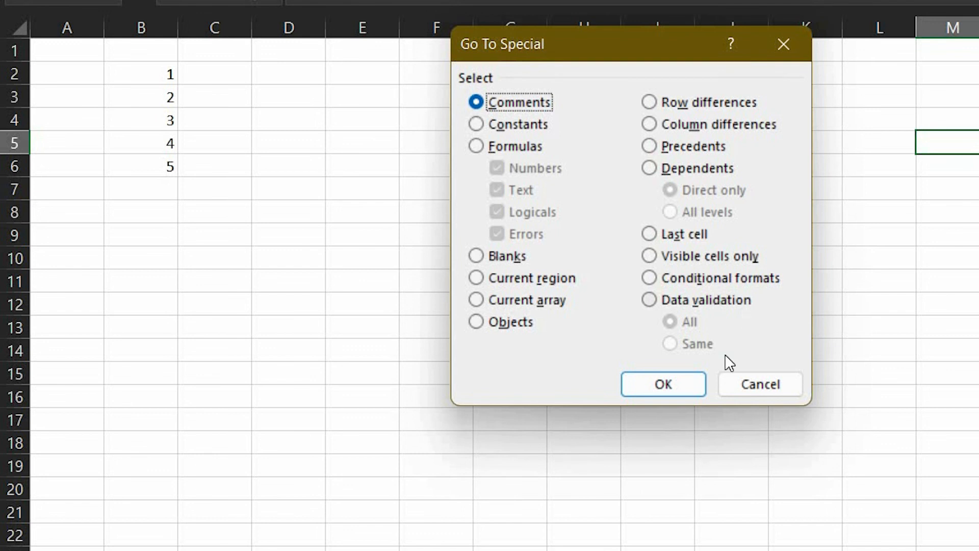
{"action": "left_click", "coordinate": [706, 300]}
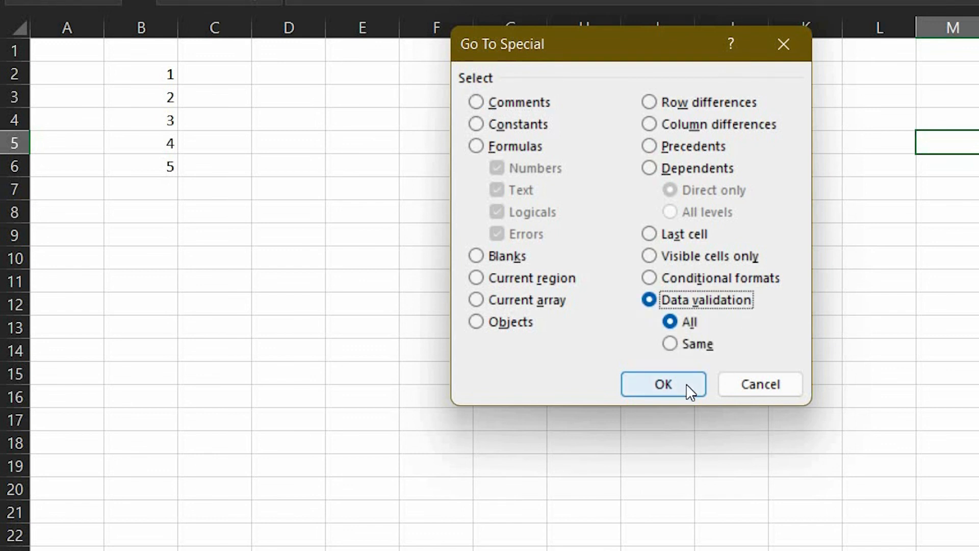
{"action": "left_click_drag", "start_coordinate": [634, 59], "coordinate": [978, 39]}
{"action": "key", "text": "Escape"}
{"action": "left_click_drag", "start_coordinate": [459, 97], "coordinate": [491, 101]}
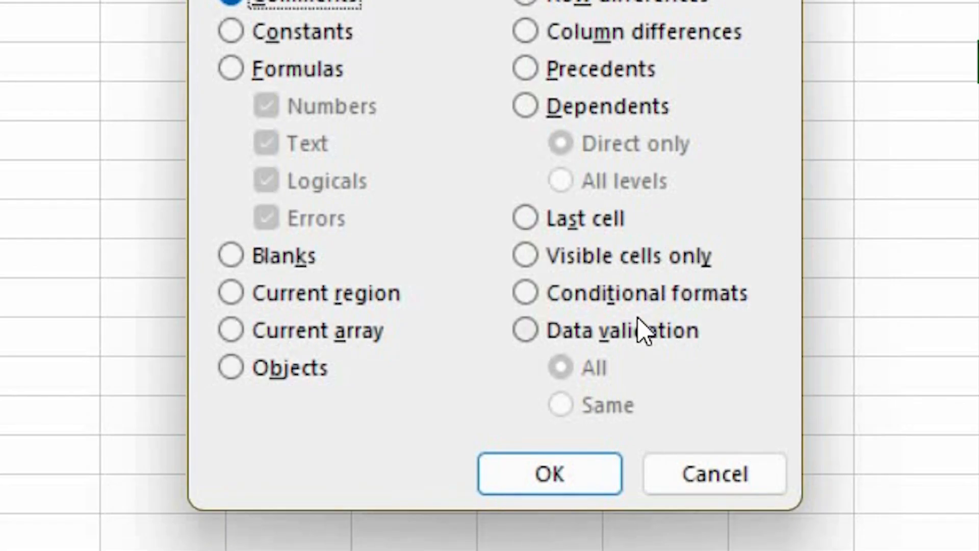
{"action": "left_click", "coordinate": [641, 329]}
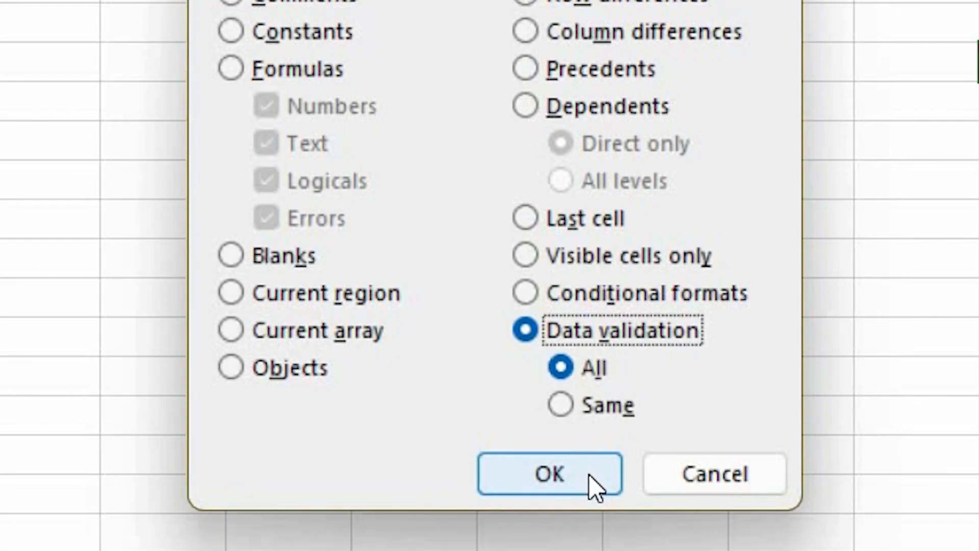
{"action": "left_click", "coordinate": [590, 476]}
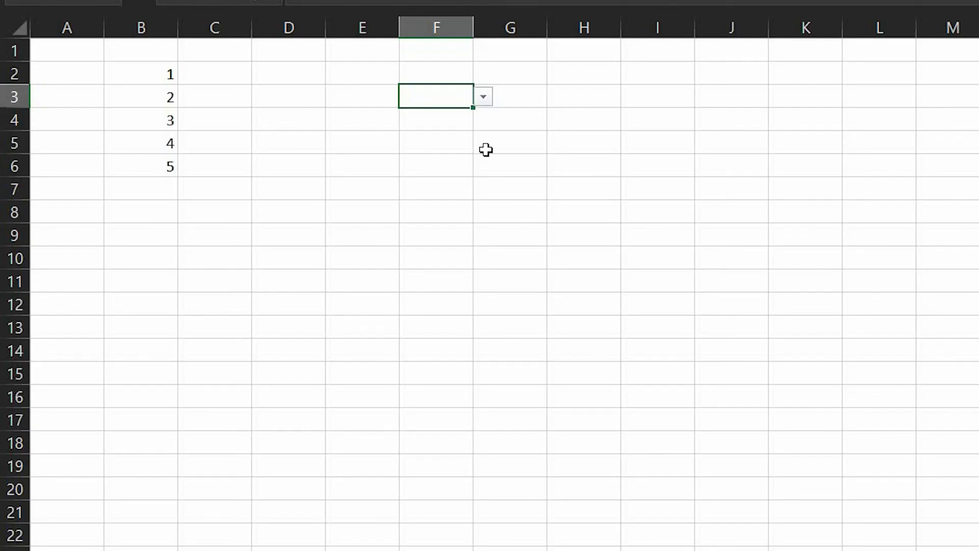